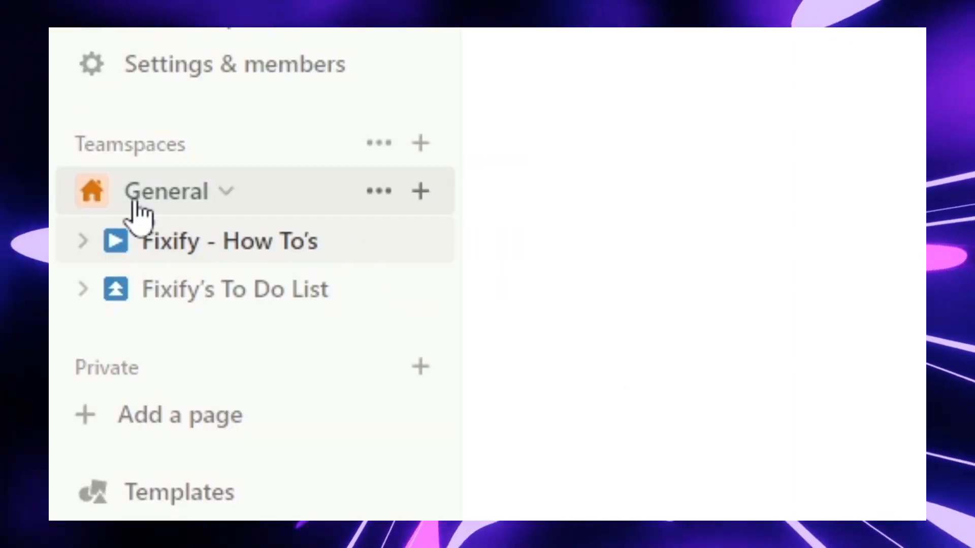
- Create a page titled "Fixify's Channel Calendar" in the General teamspace as a calendar backed by a new database
left_click(425, 192)
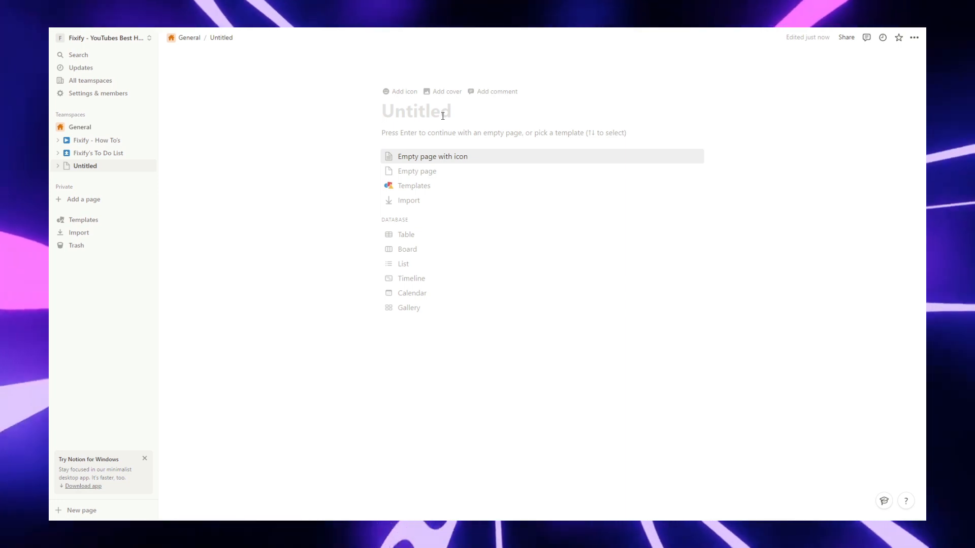
type("Fixify’s Channel Calendar")
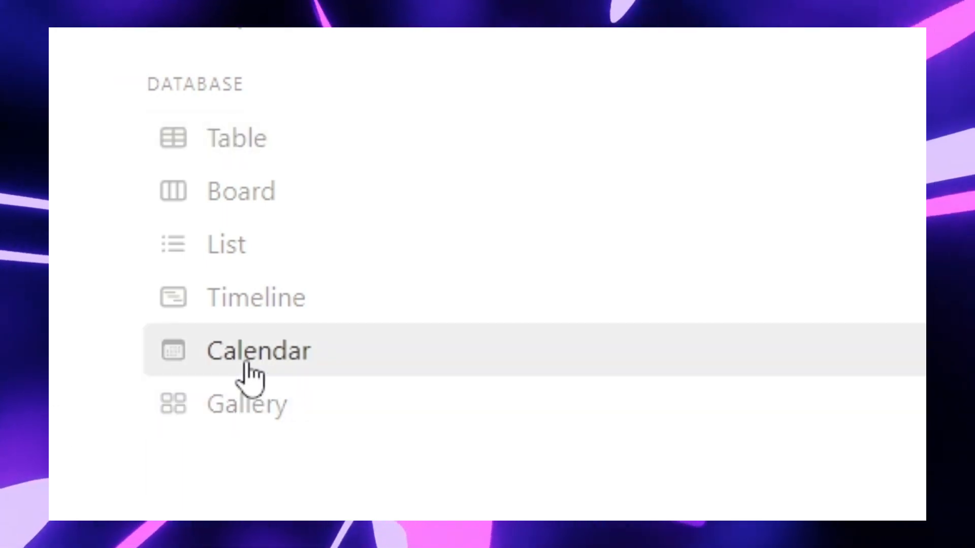
left_click(249, 358)
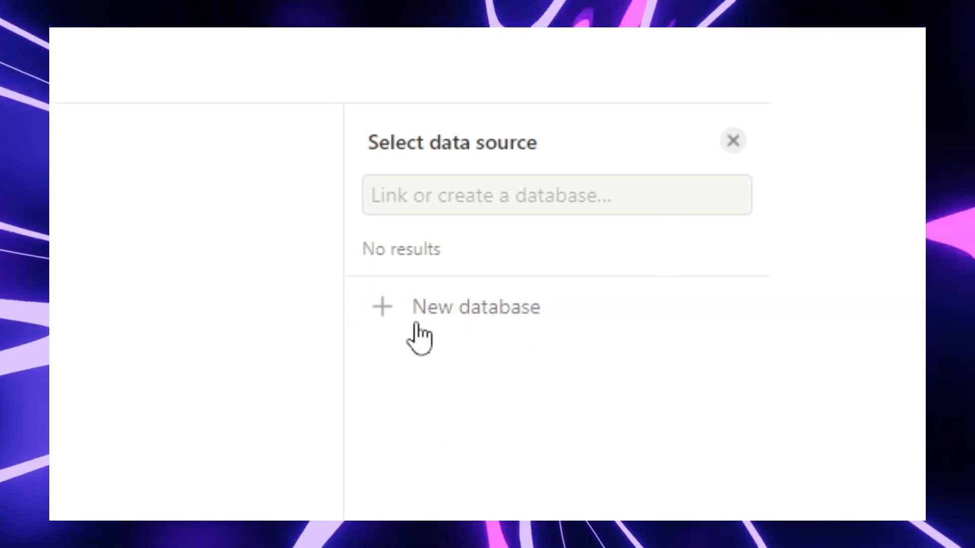
left_click(419, 321)
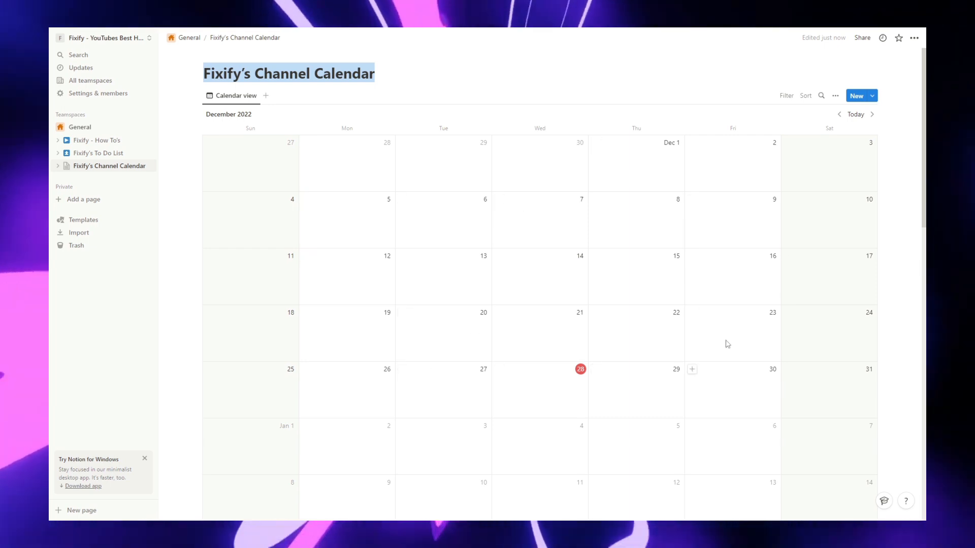
- Add a calendar entry on January 1, 2023 titled "Notion Video (How To Use)"
left_click(872, 114)
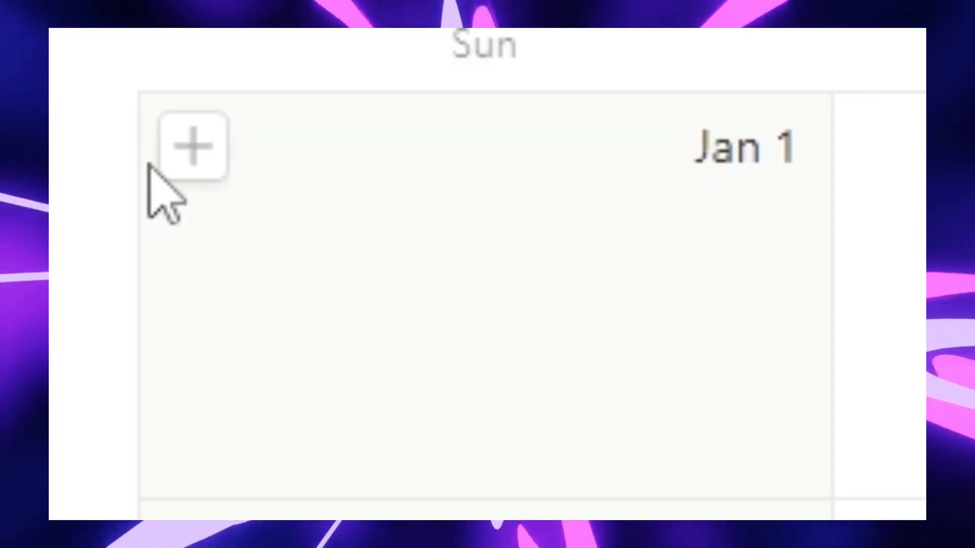
left_click(209, 143)
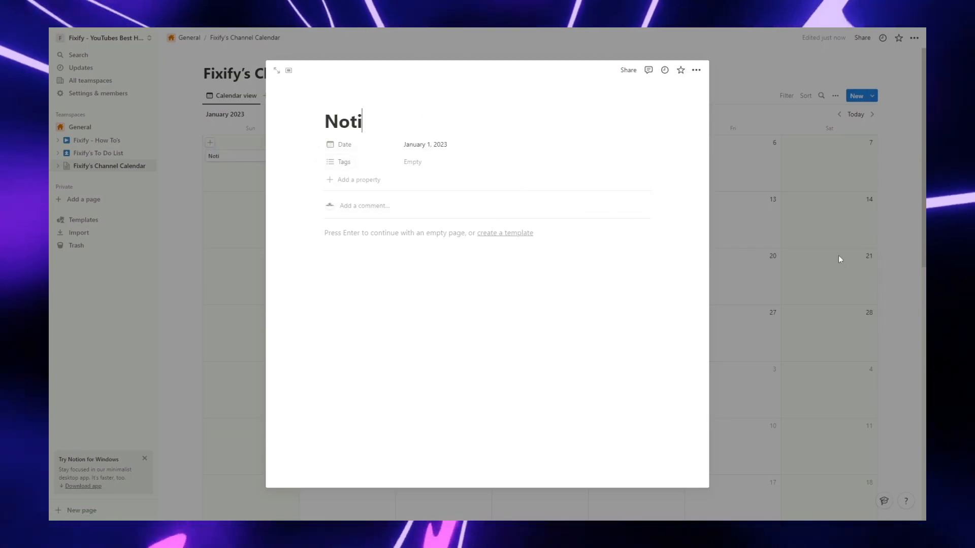
type("Notion Video (")
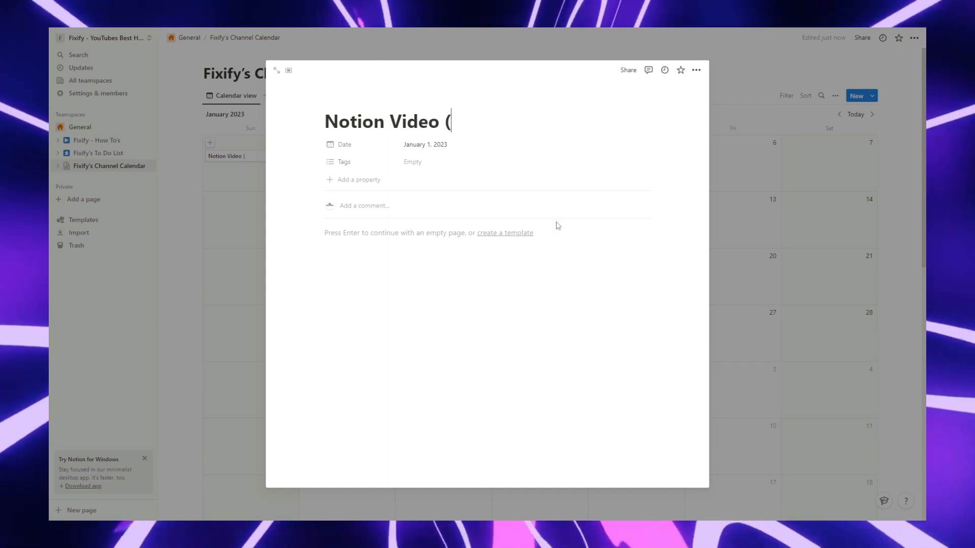
type("How To Us")
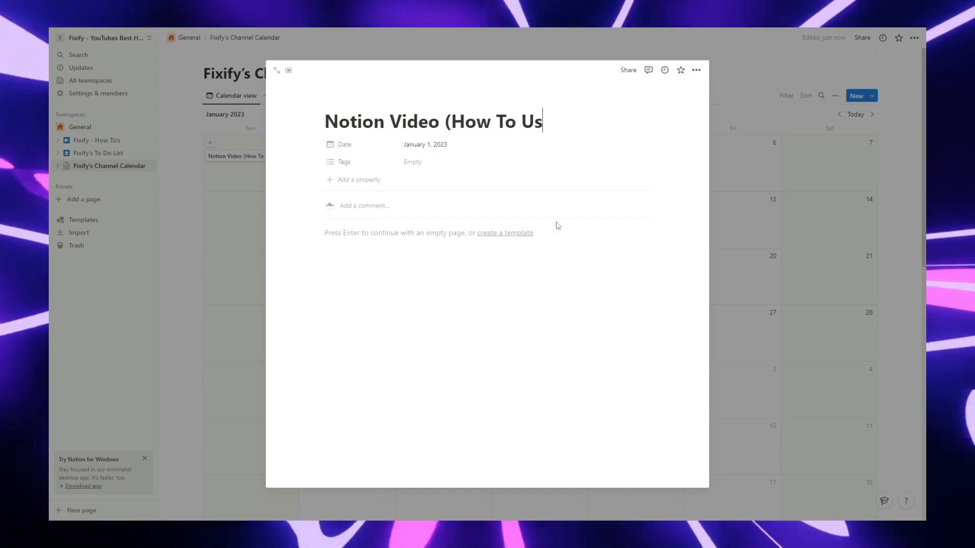
type("e)")
left_click(234, 162)
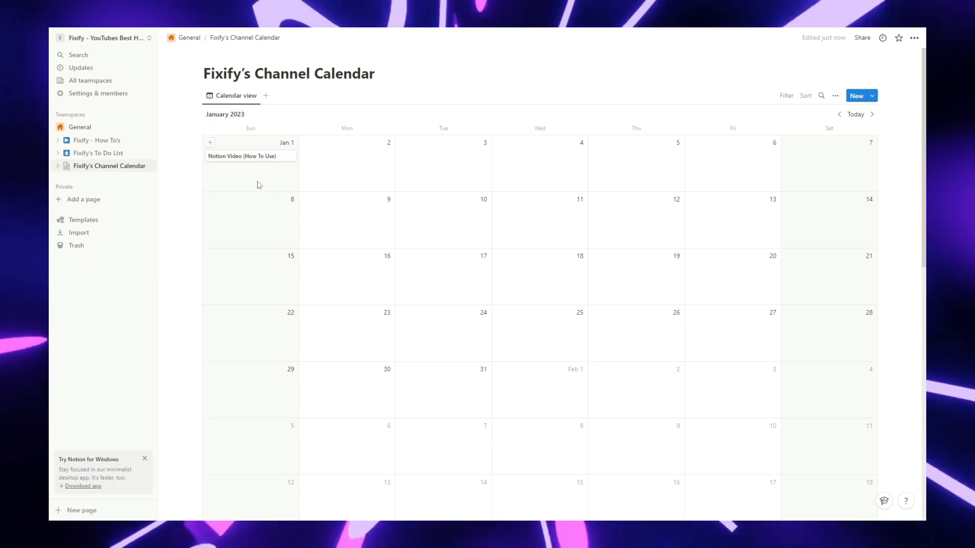
- Move the Notion Video entry to January 2 and place duplicates of it on January 4, 6, 9, 11 and 13
left_click_drag(248, 186, 461, 168)
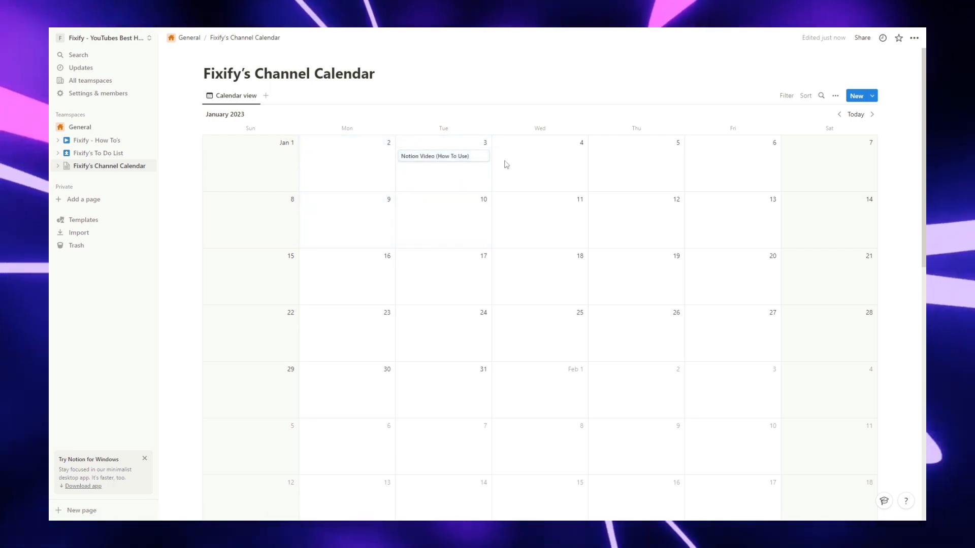
left_click_drag(428, 171, 358, 163)
key("ctrl+d")
key("ctrl+d")
key("ctrl+d")
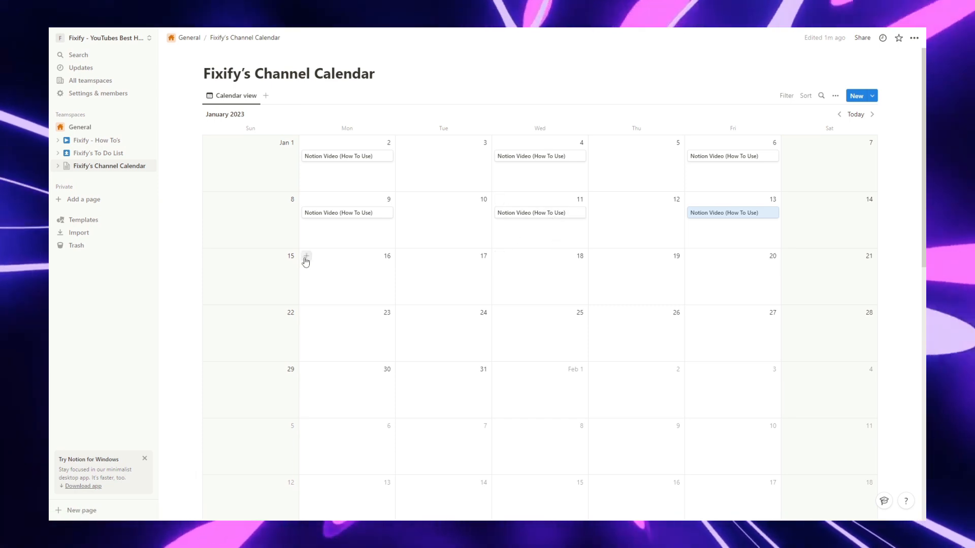
- Add a calendar entry on January 16, 2023 titled "Canva How To"
left_click(306, 260)
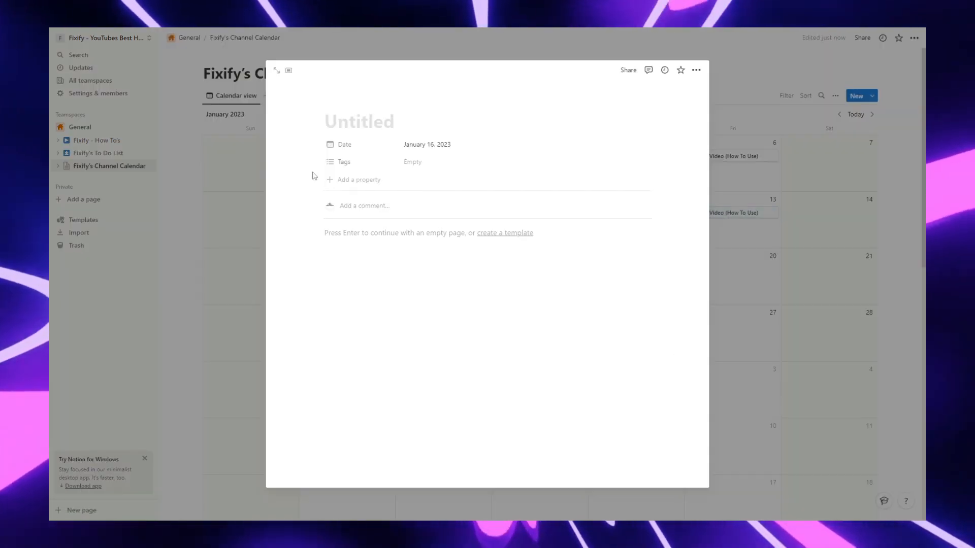
left_click(332, 166)
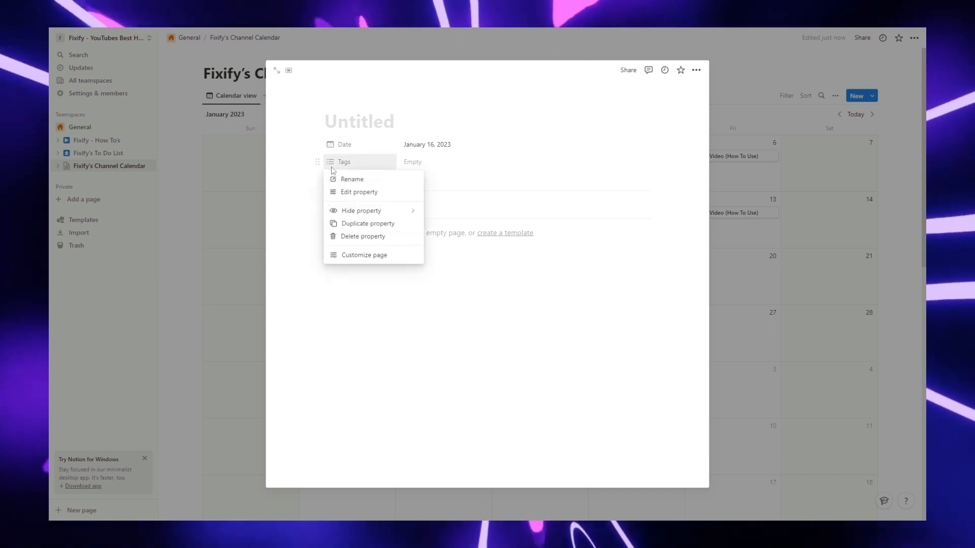
key("Escape")
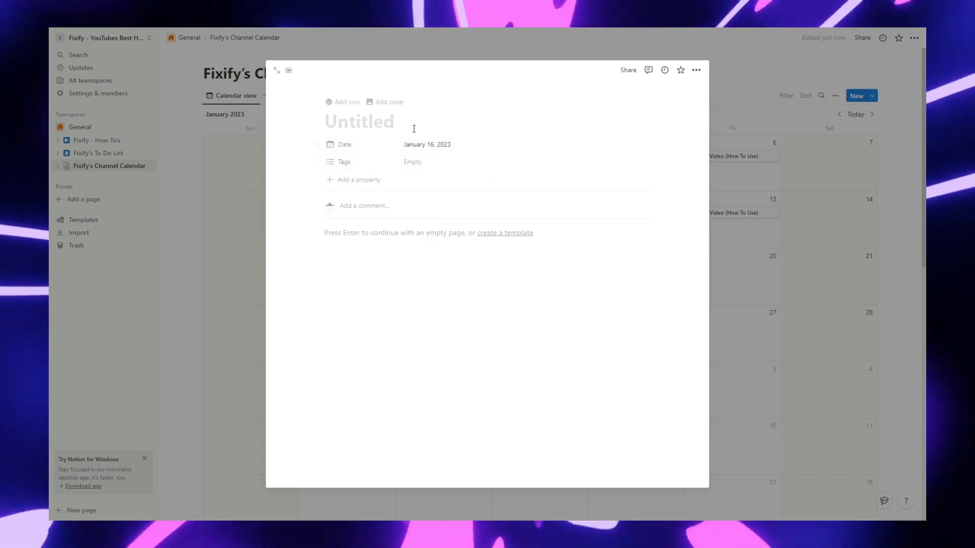
left_click(361, 126)
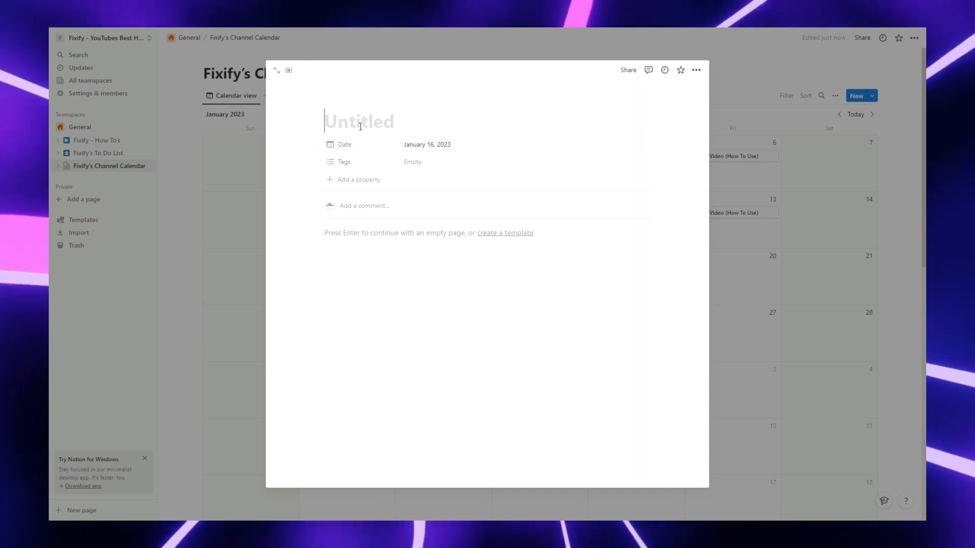
type("Canva ")
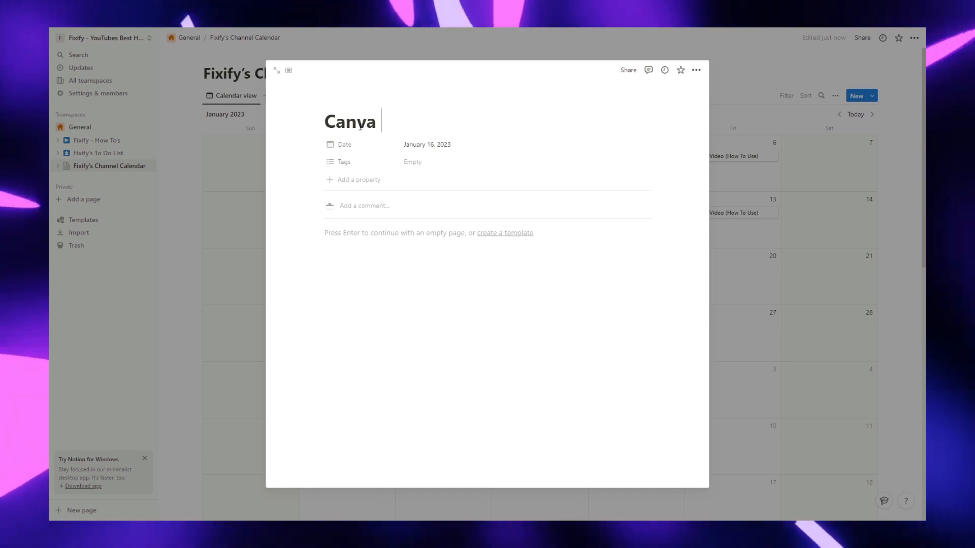
type("How To")
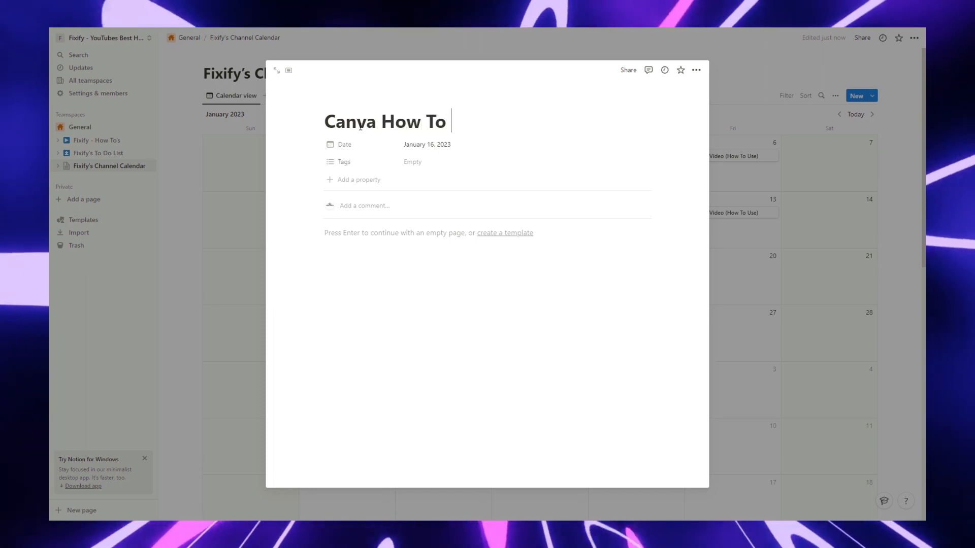
left_click(473, 167)
left_click(437, 200)
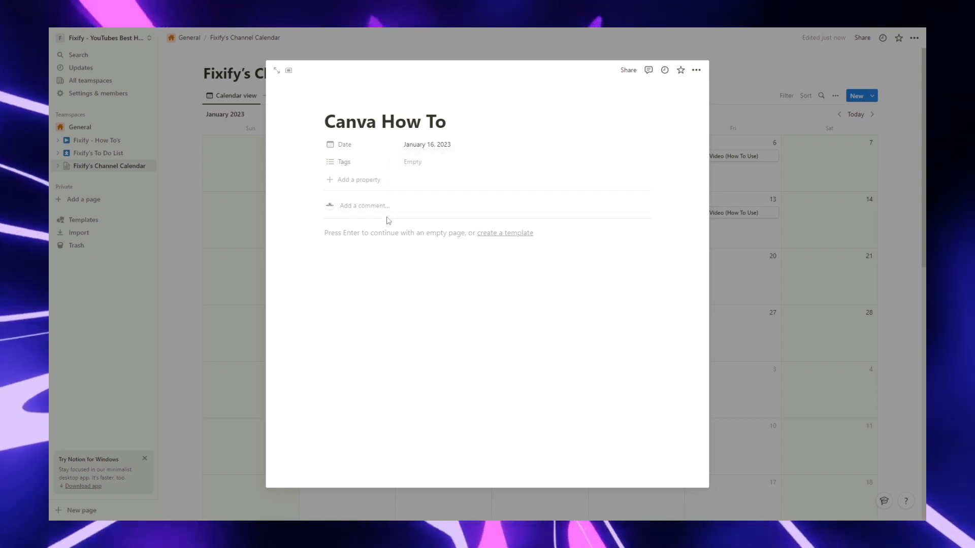
- Add a Person property to the Canva How To entry and rename the property with the person's name
left_click(358, 180)
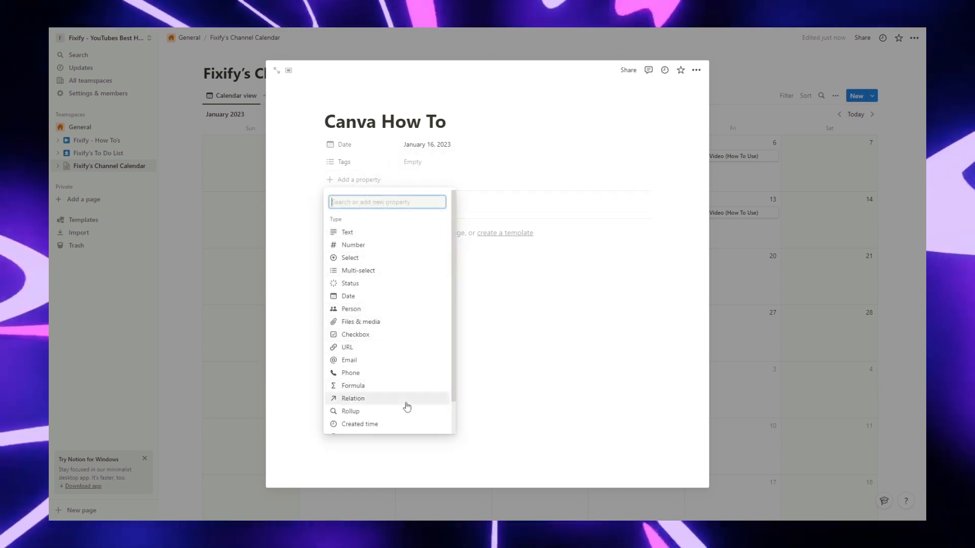
left_click(377, 312)
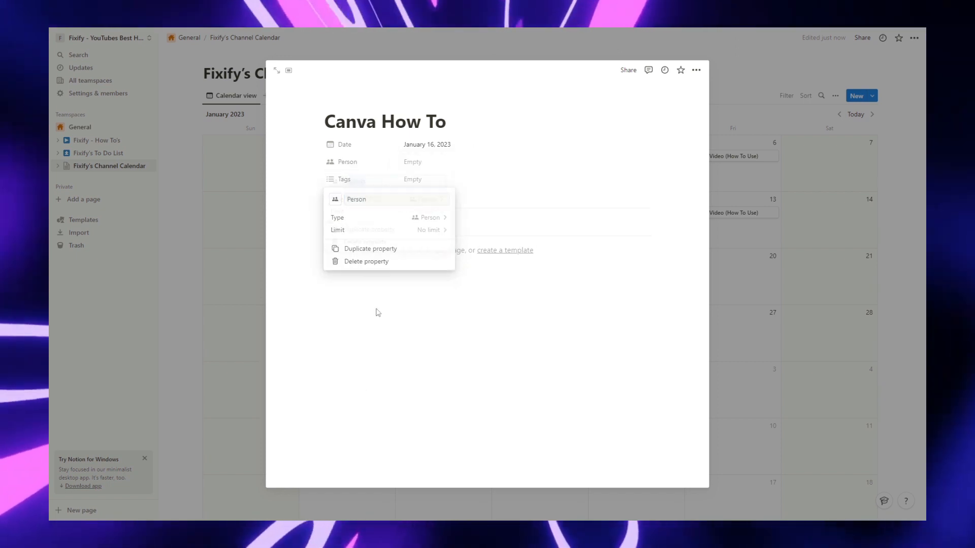
key("BackSpace")
type("JohnDoe")
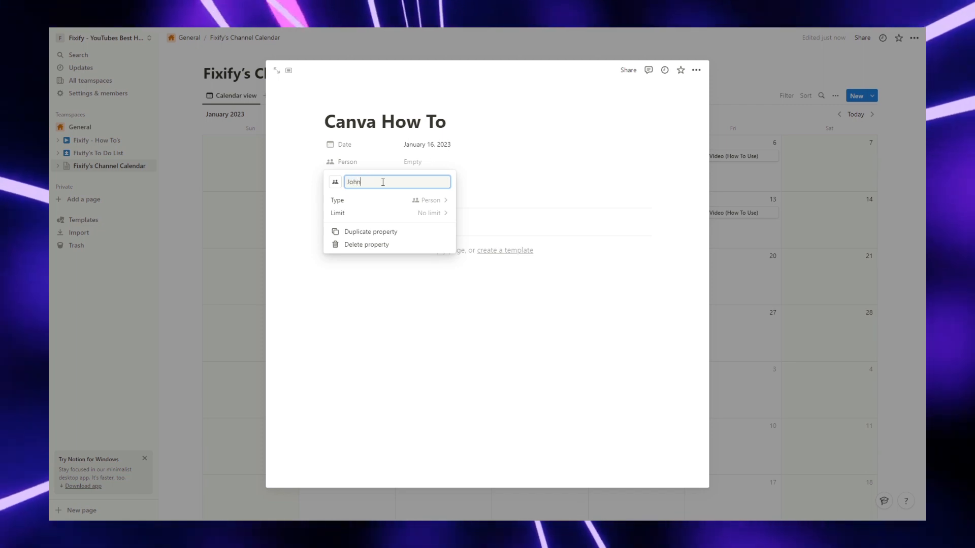
left_click(555, 110)
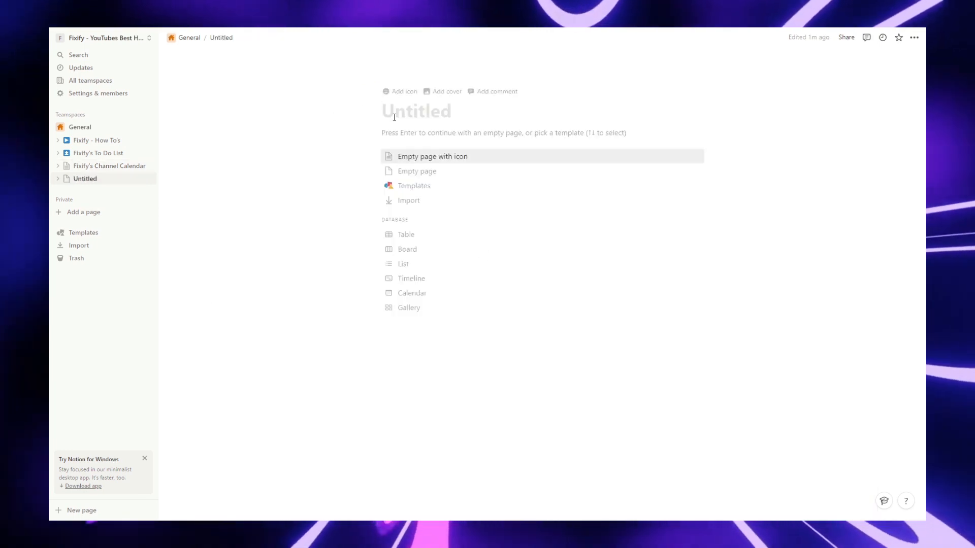
- Title the new page in General "Advanced Calendar" and start it as an empty page
type("A")
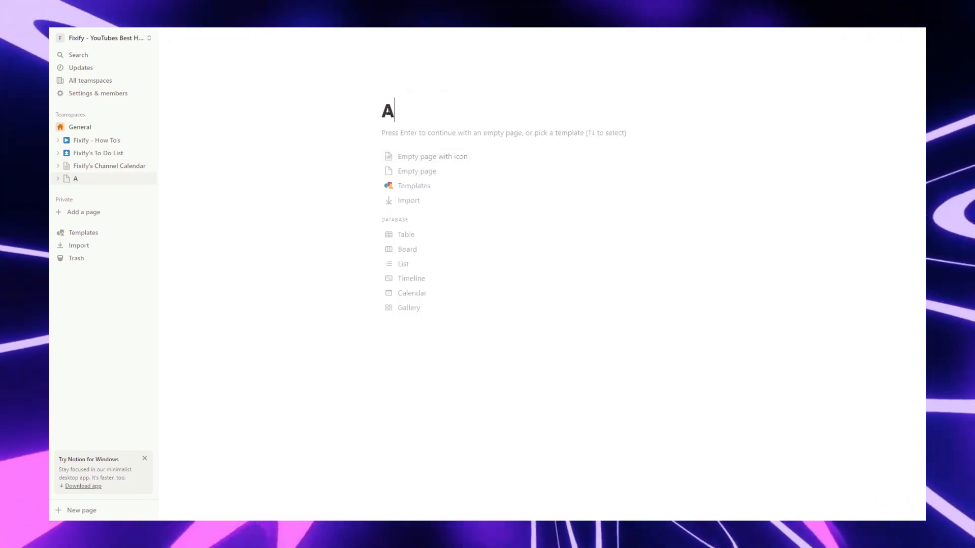
type("dvanced Calendar")
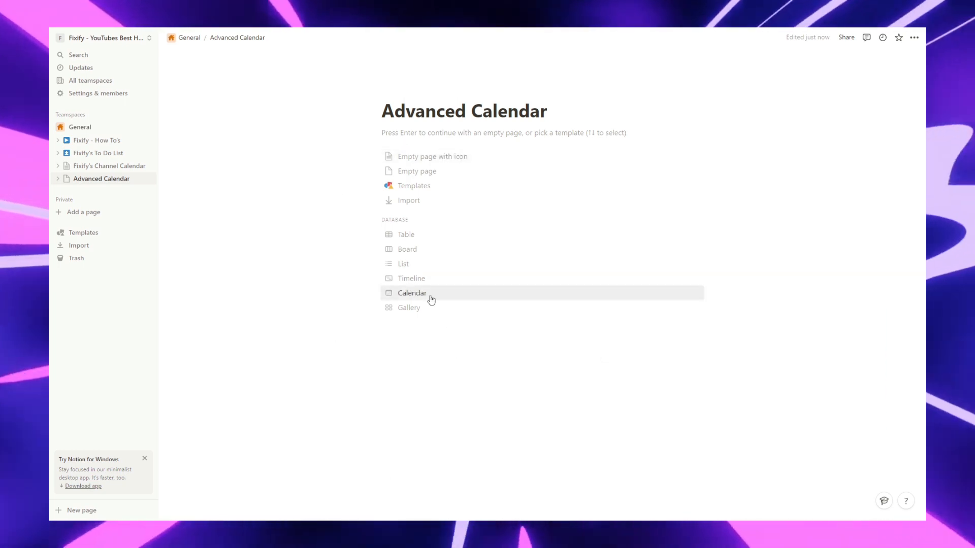
left_click(403, 133)
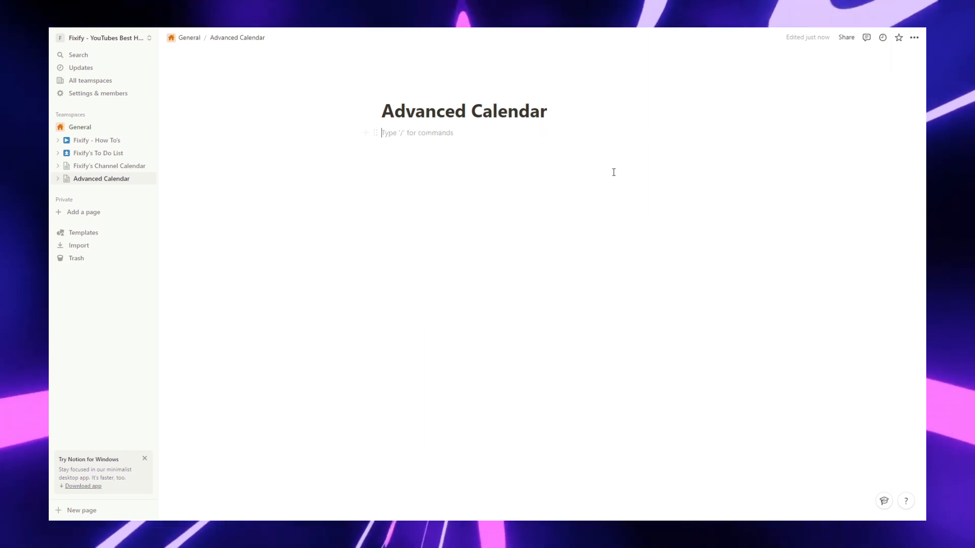
- Insert a calendar view below the title, using Fixify's Channel Calendar as data source and copying its existing Calendar view
type("/")
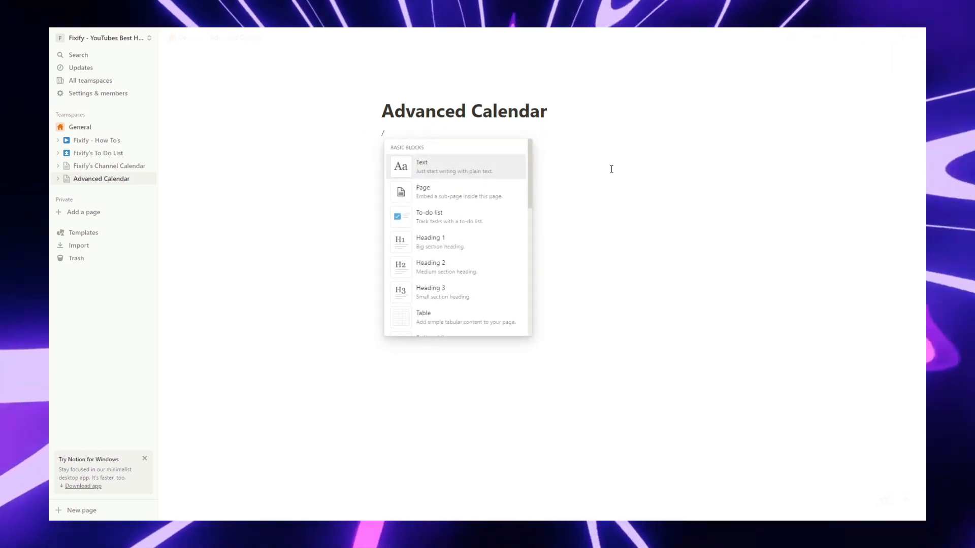
type("calend")
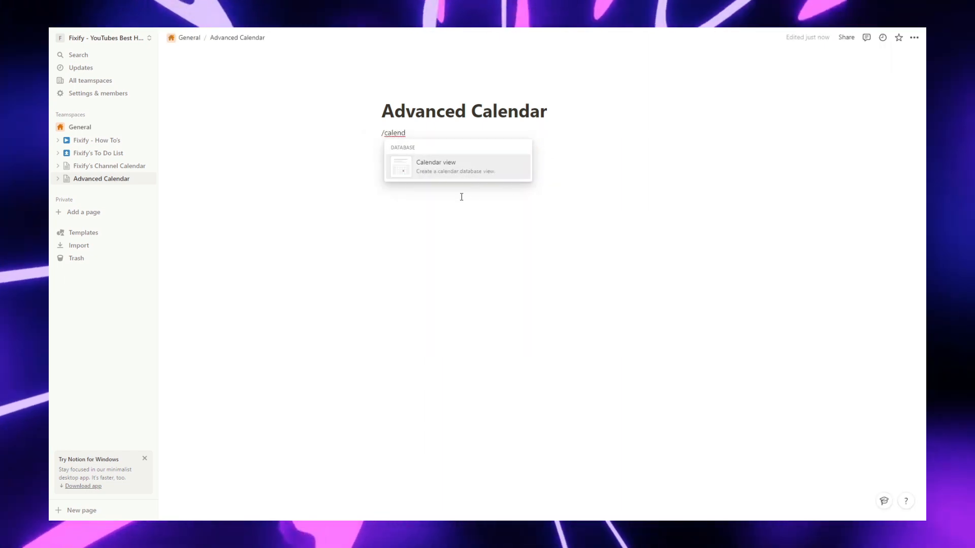
left_click(438, 166)
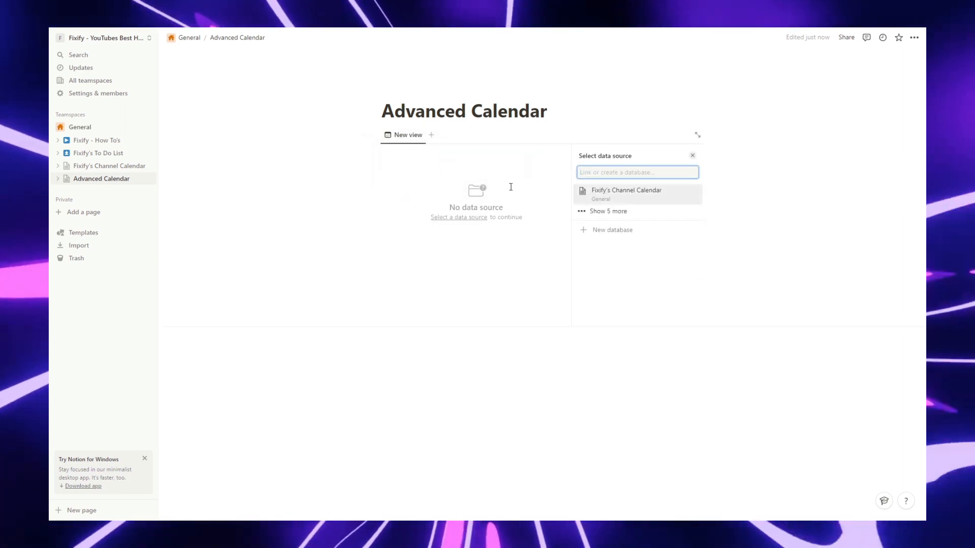
left_click(643, 203)
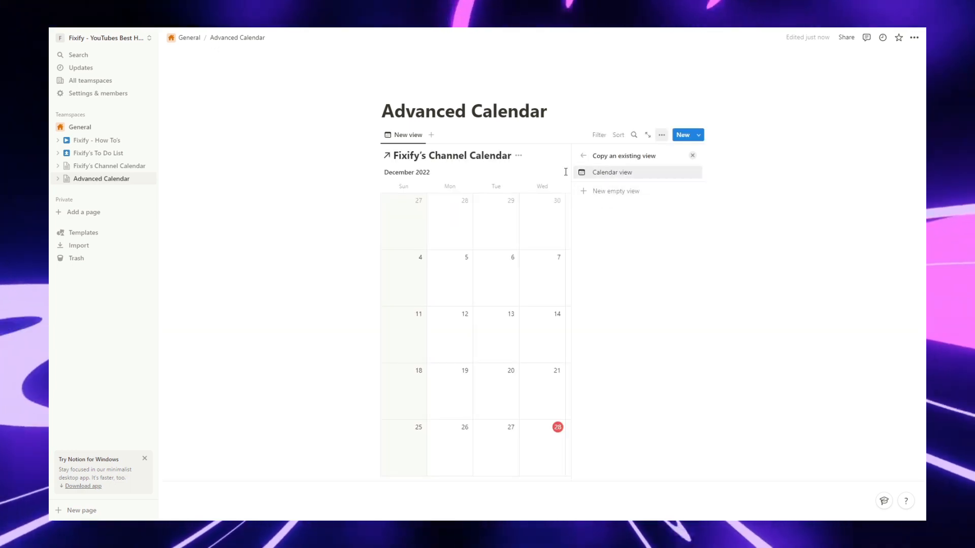
left_click(606, 173)
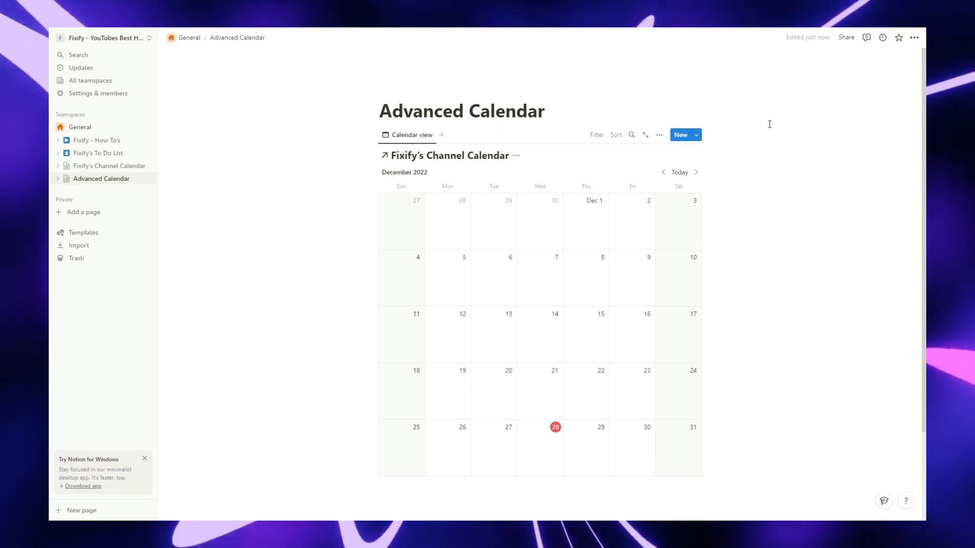
- Create a new database entry from the Advanced Calendar page and title it "Channel Overview"
left_click(697, 172)
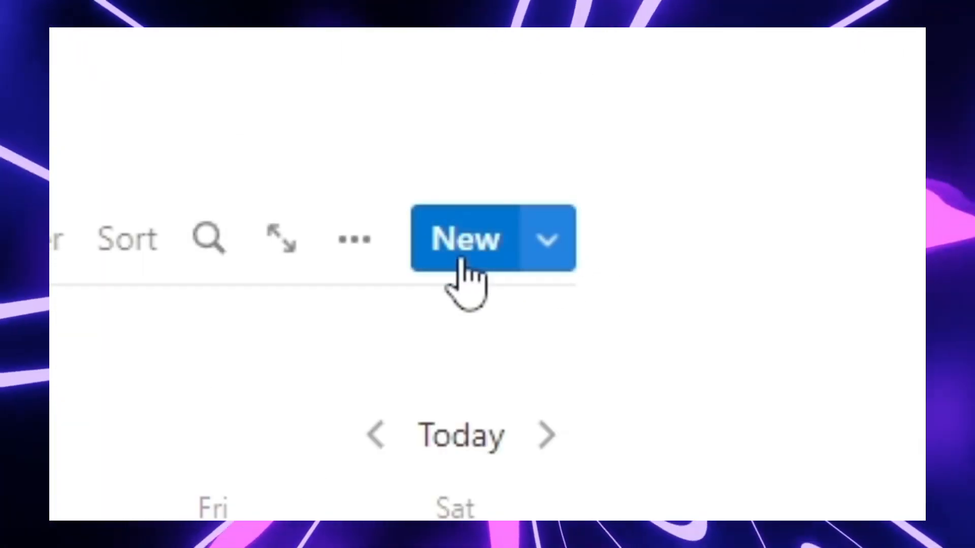
left_click(462, 261)
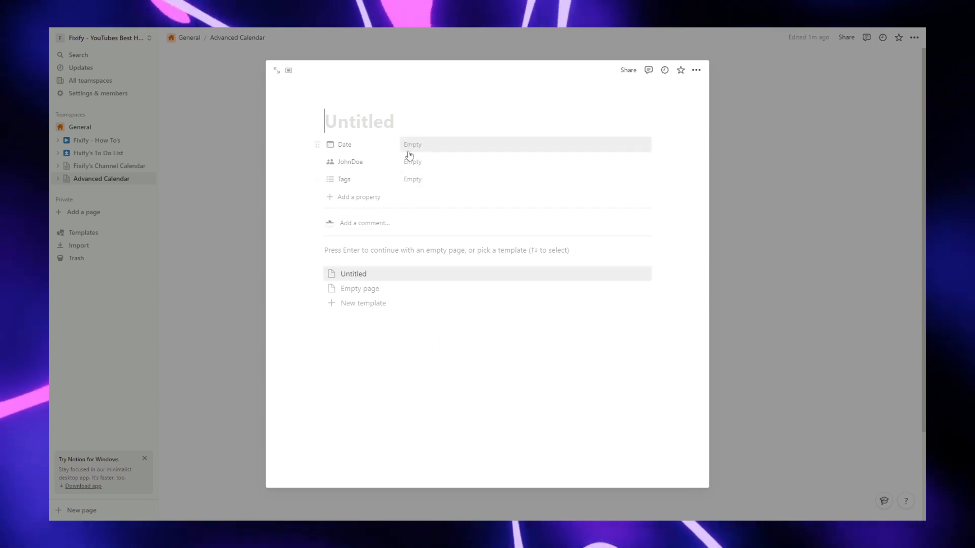
left_click(411, 146)
left_click(524, 124)
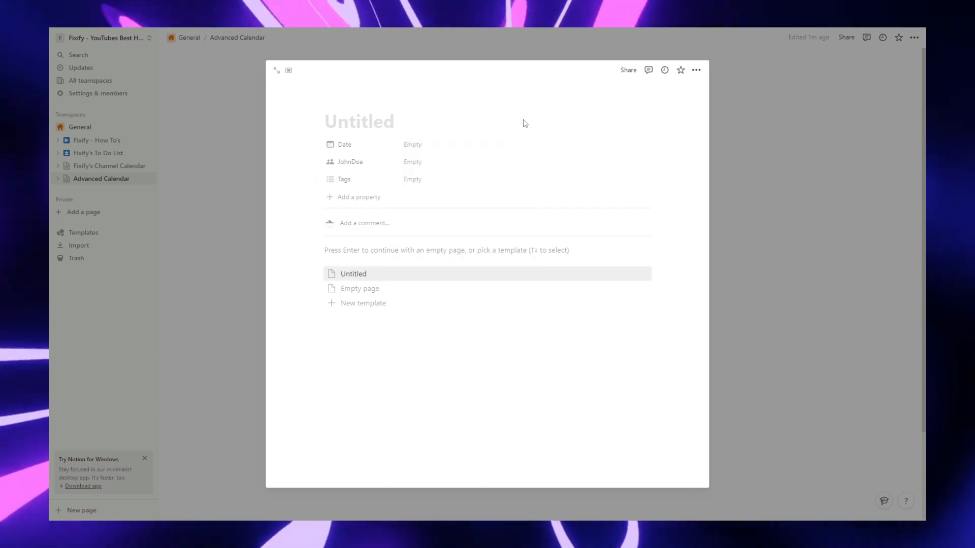
left_click(397, 119)
type("Chan")
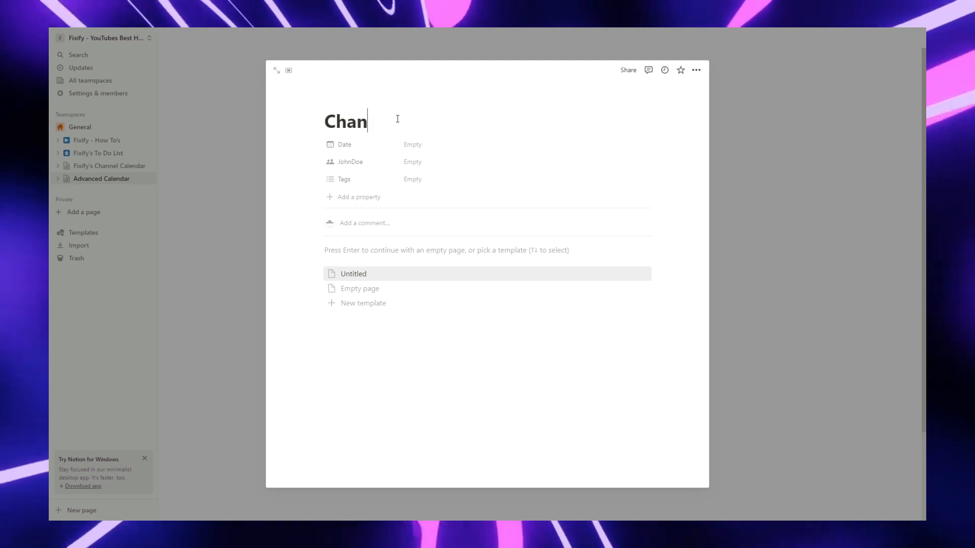
type("nel Overview")
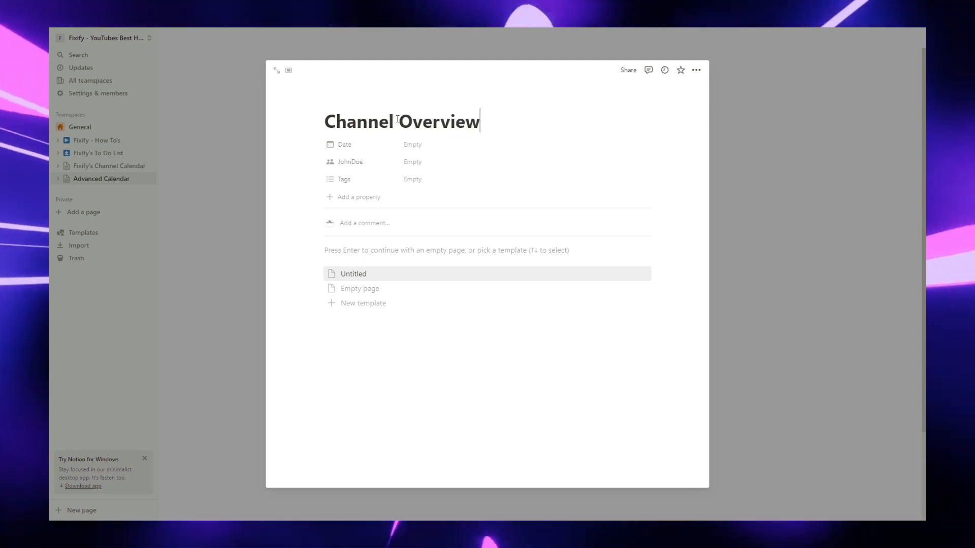
- Set the Channel Overview entry's date to January 31, 2023
left_click(443, 146)
left_click(506, 182)
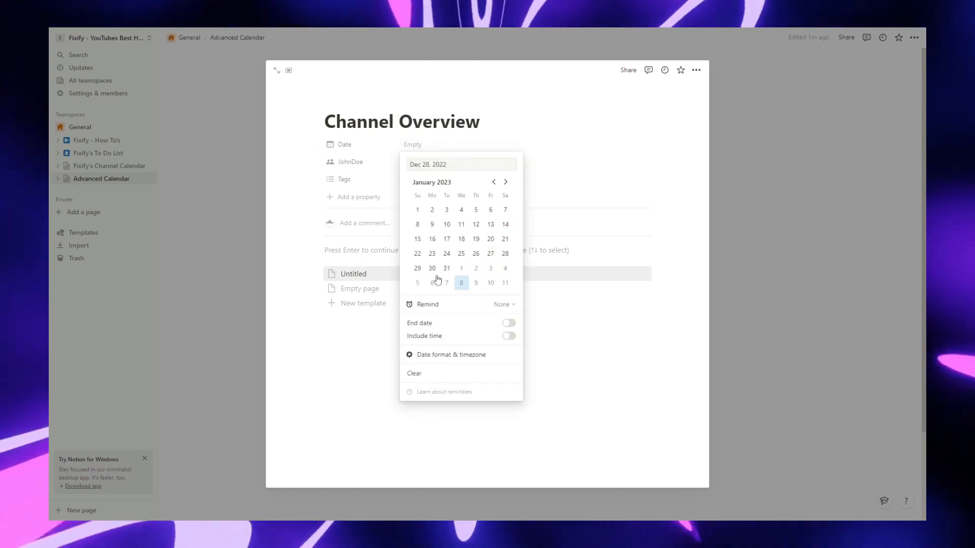
left_click(445, 269)
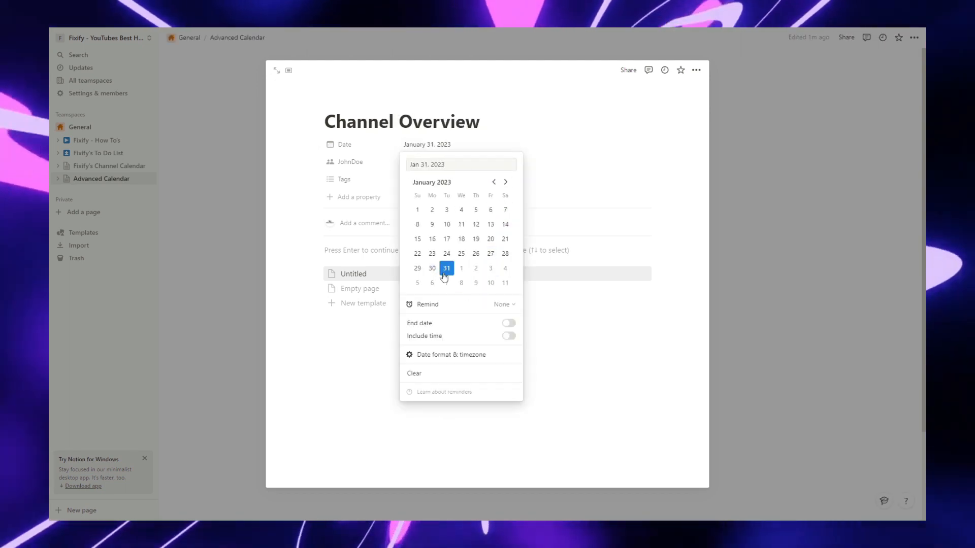
left_click(523, 113)
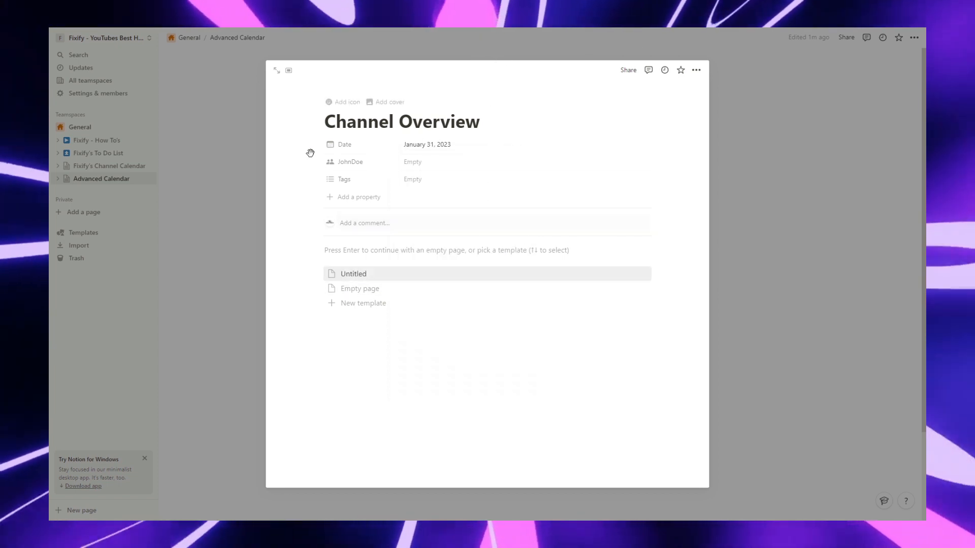
key("Up")
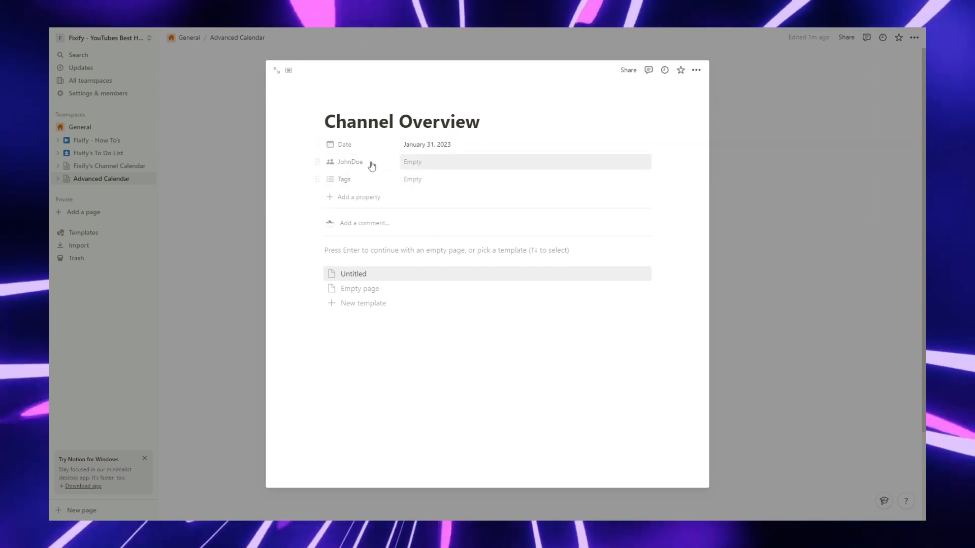
- Include a time of 4:00 PM in the Channel Overview entry's date and close the entry
left_click(448, 151)
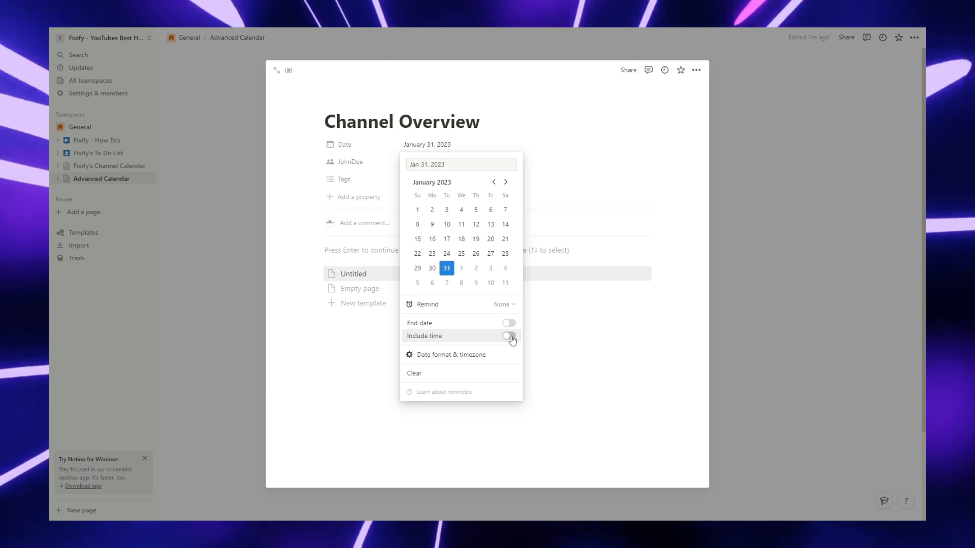
left_click(509, 336)
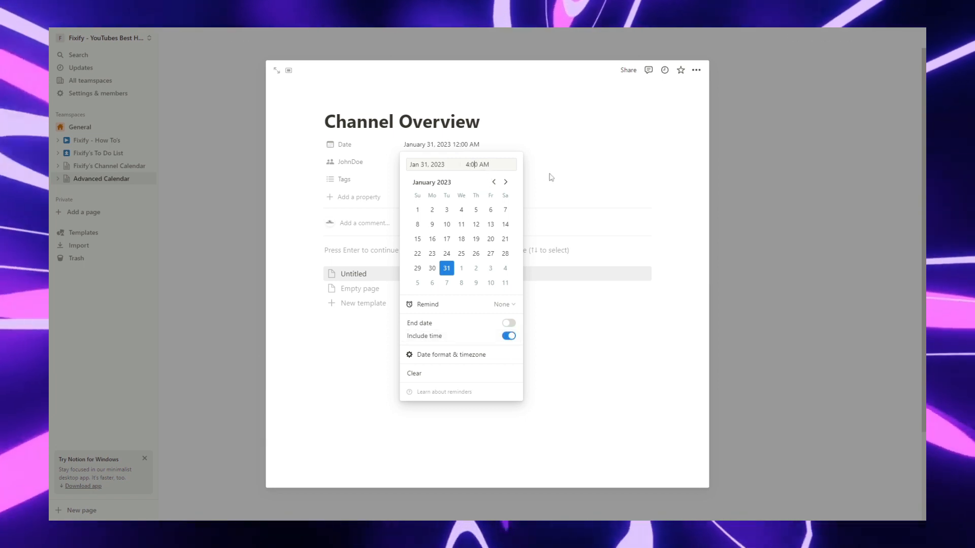
key("Right")
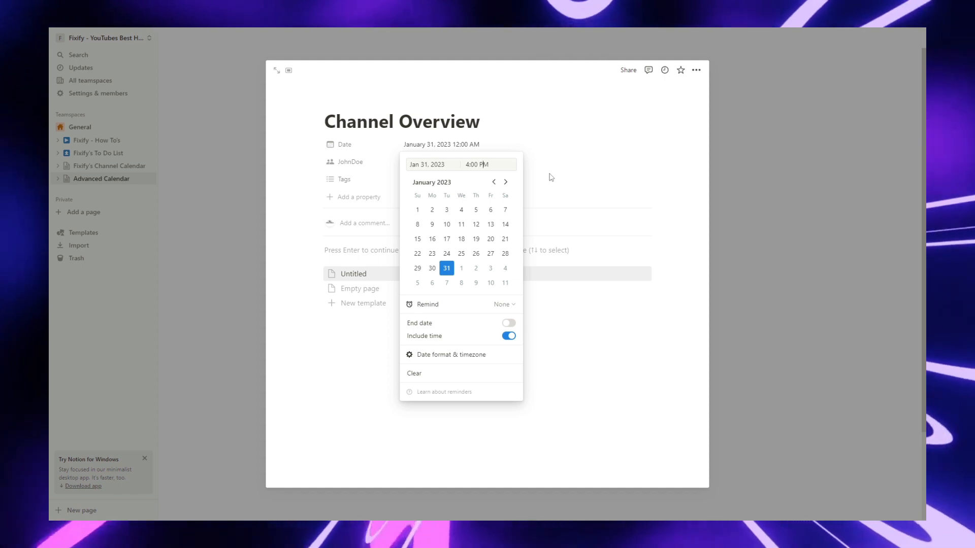
left_click(559, 459)
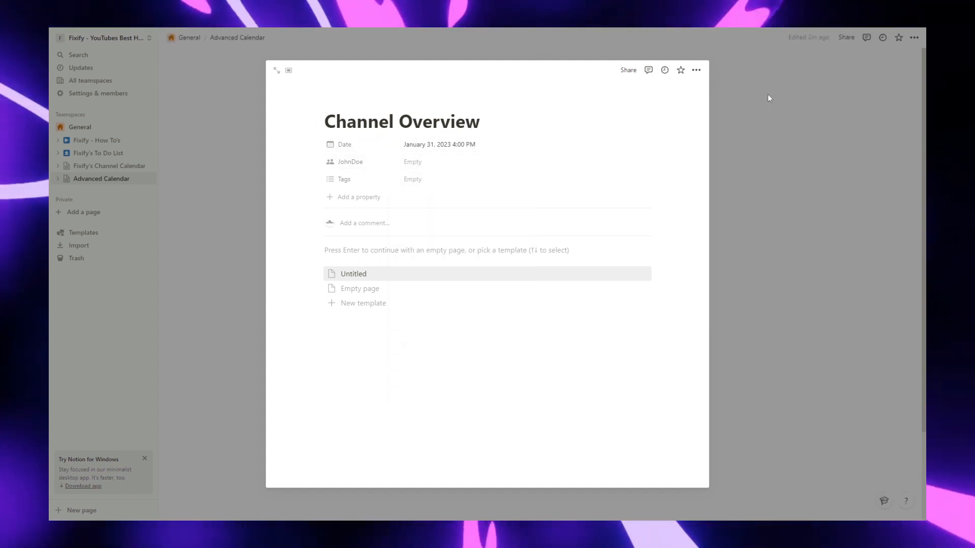
left_click(783, 103)
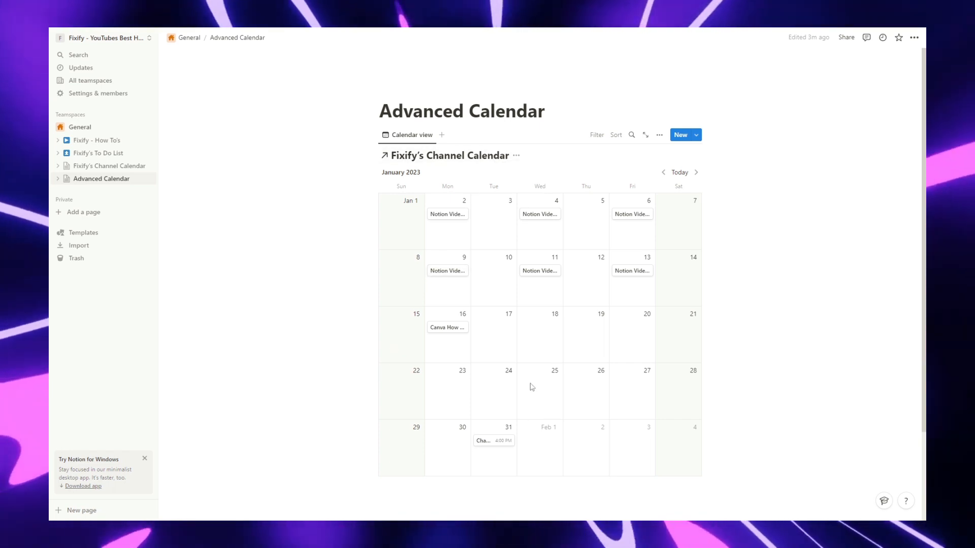
- Insert a template button block directly below the calendar on the Advanced Calendar page
scroll(480, 370, "down", 3)
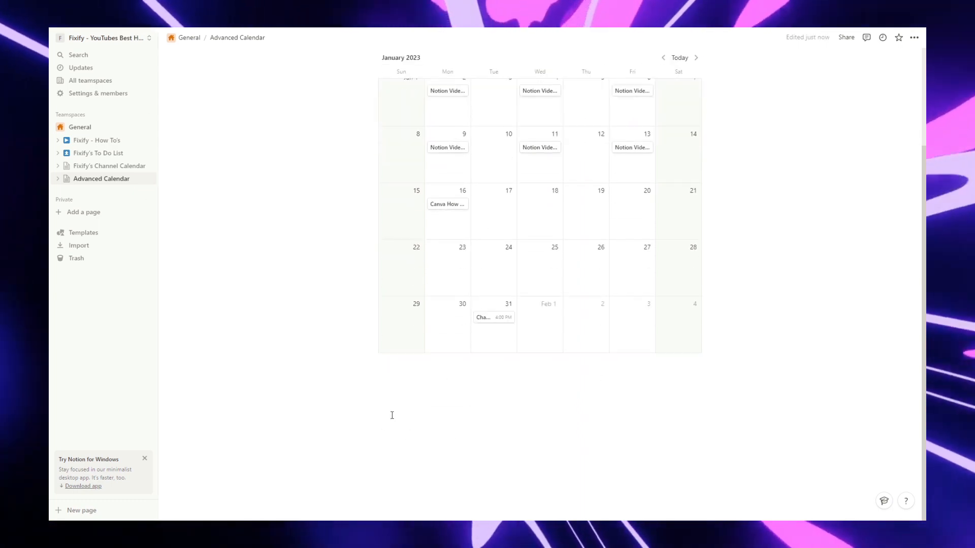
left_click(392, 365)
type("/")
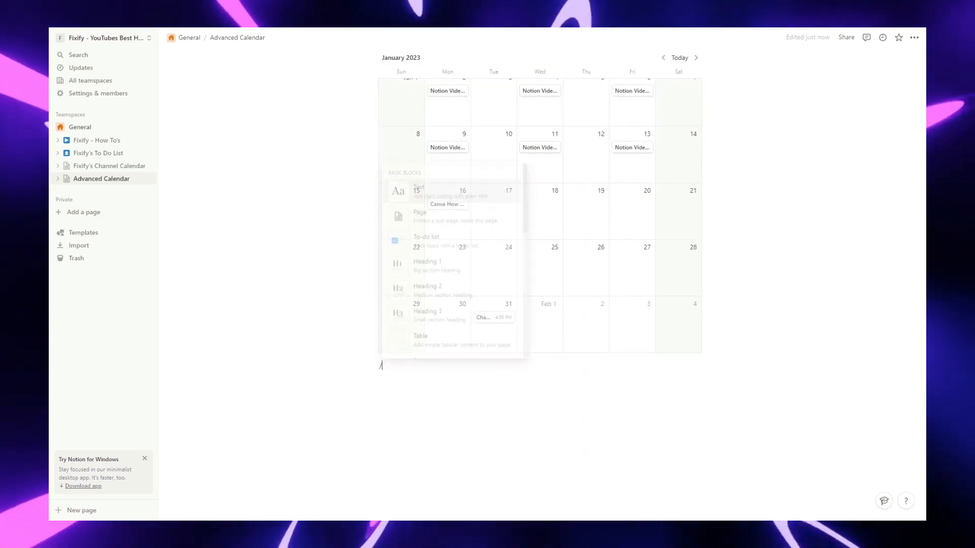
type("te")
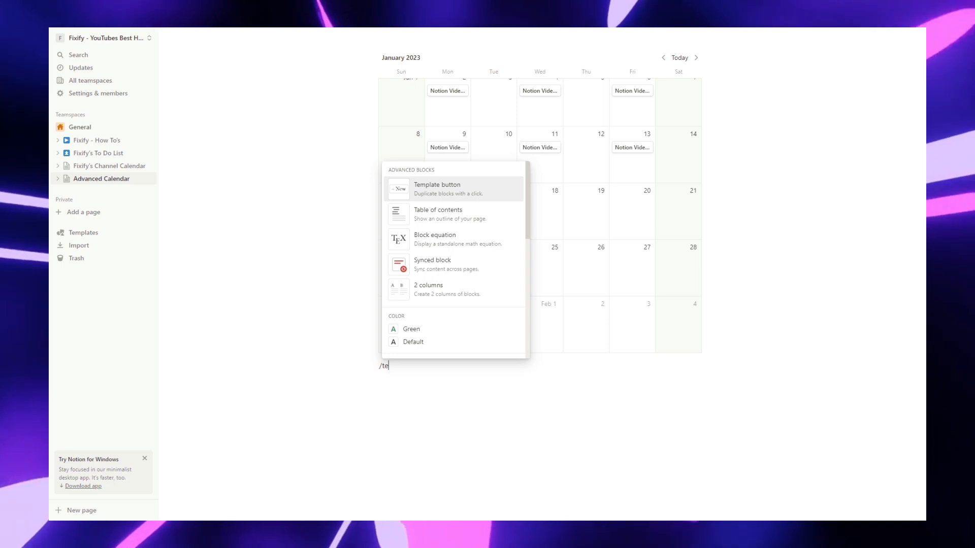
key("Return")
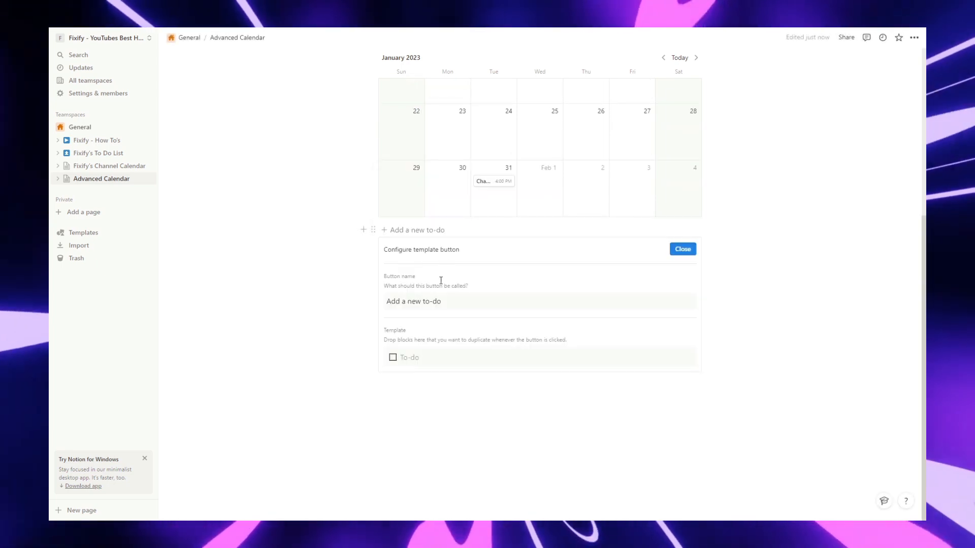
- Name the template button "Make YouTube Video"
left_click(425, 303)
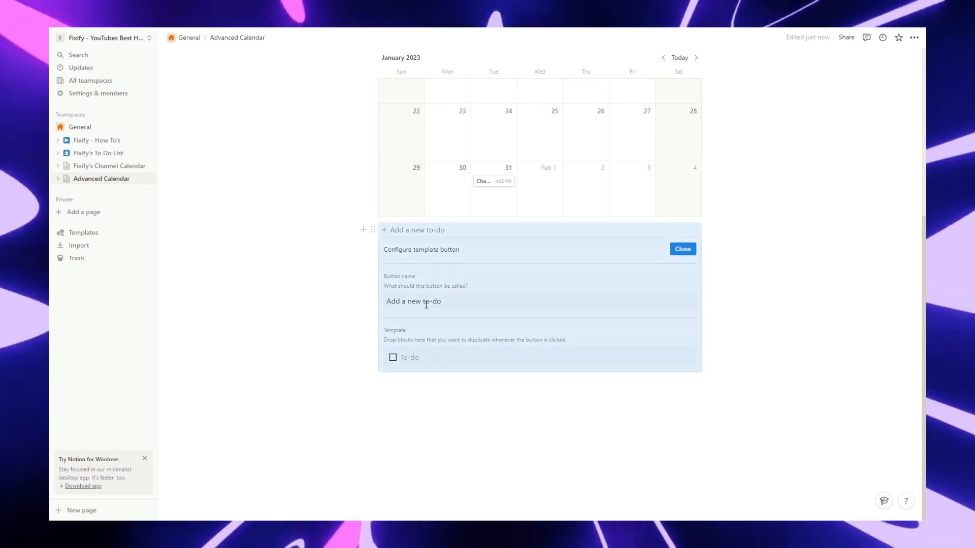
scroll(447, 320, "down", 1)
triple_click(452, 289)
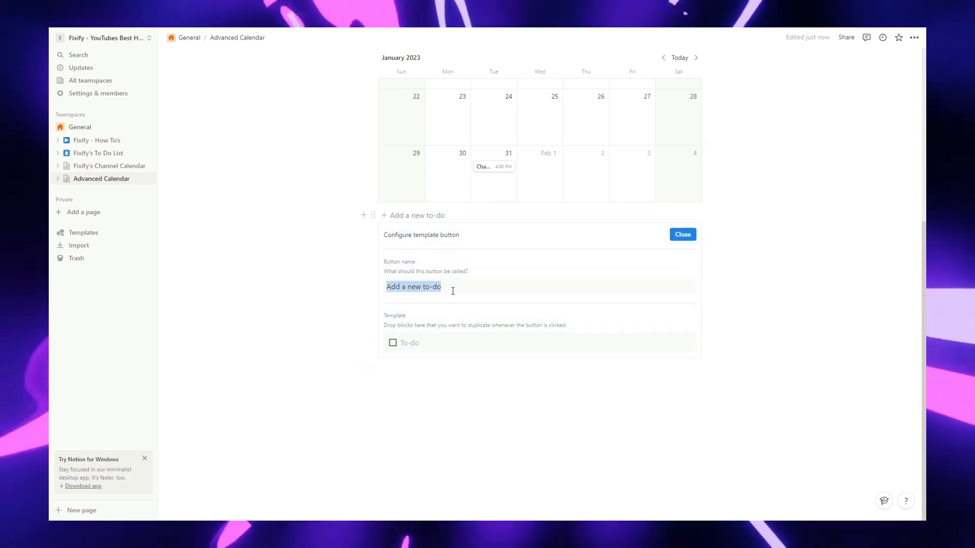
type("M")
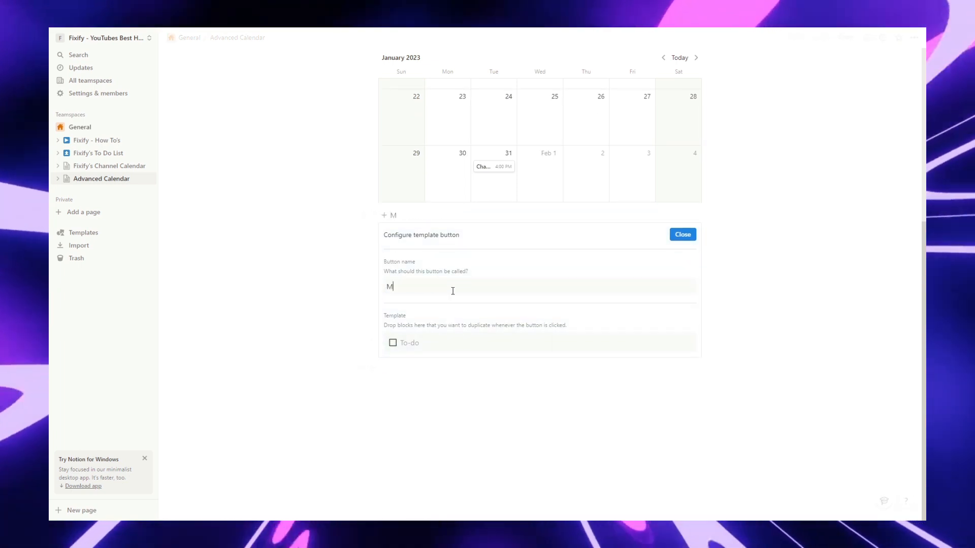
type("ake YouTube Video")
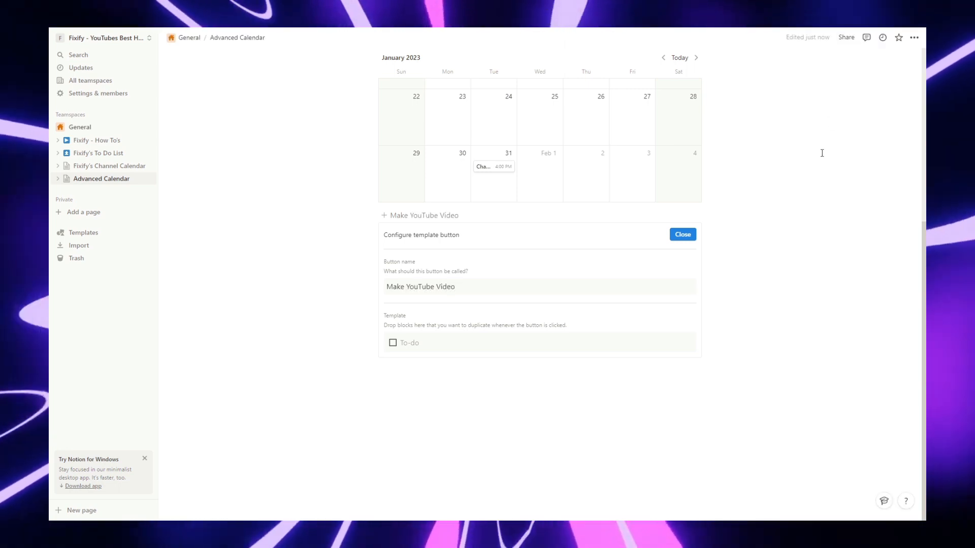
- Replace the button template's default to-do with the plain text "YouTube Video Due" and close the button configuration
left_click(431, 345)
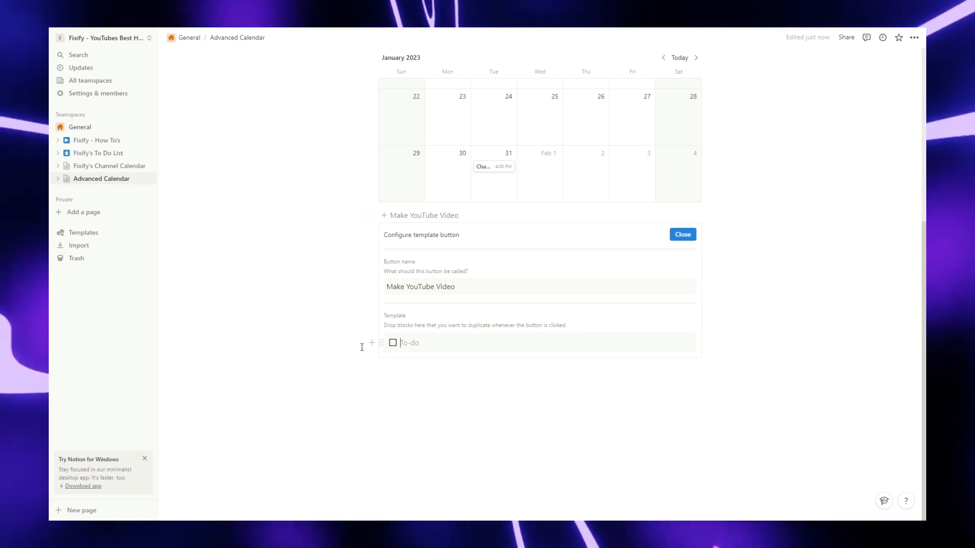
key("BackSpace")
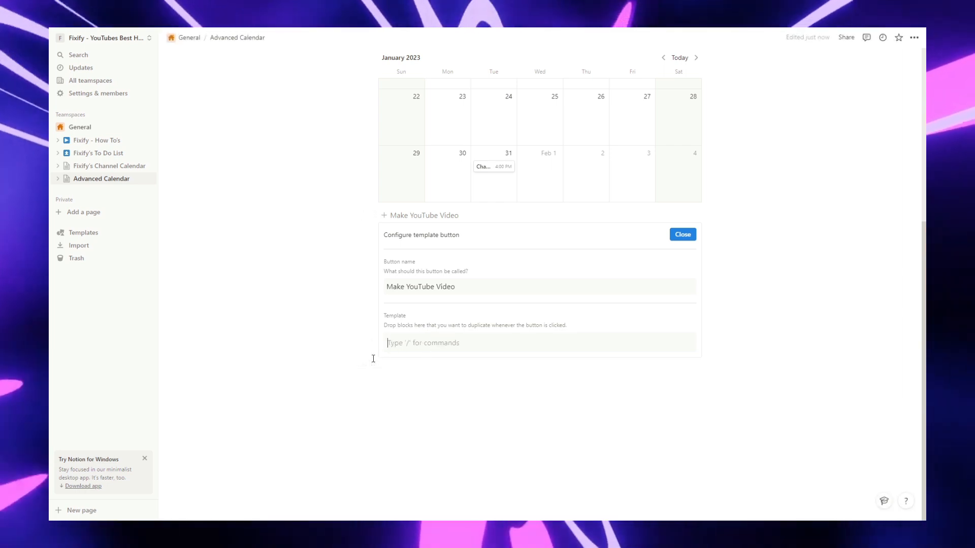
type("/te")
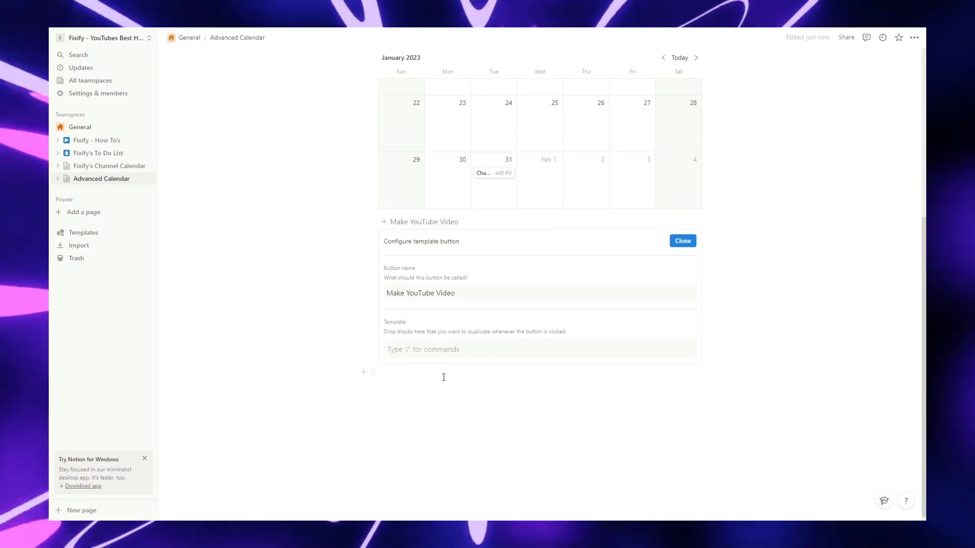
type("You")
key("BackSpace")
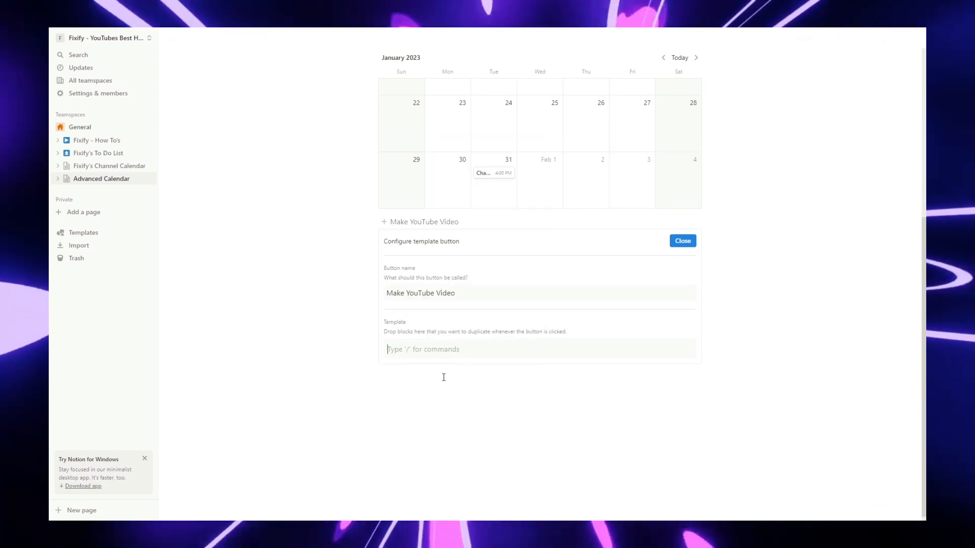
type("YouTube Video Due")
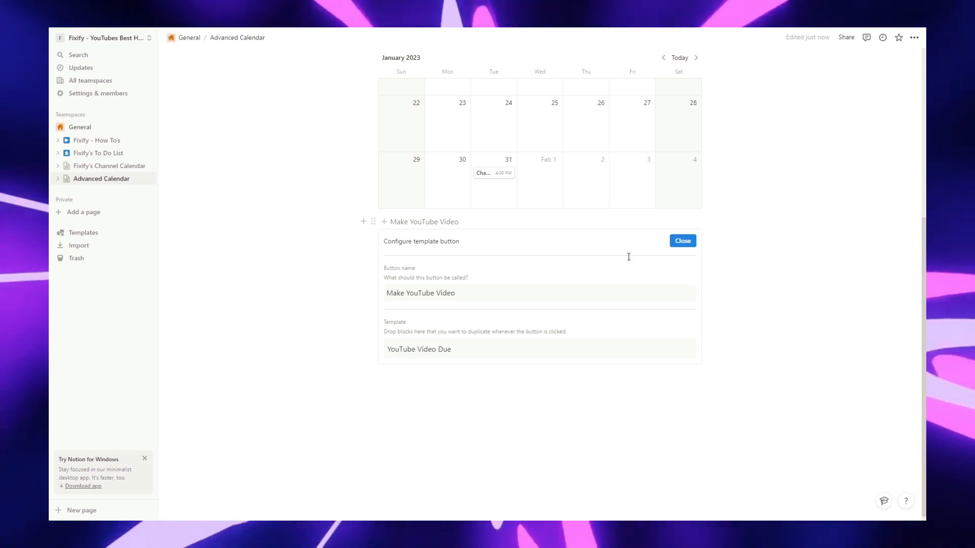
left_click(682, 241)
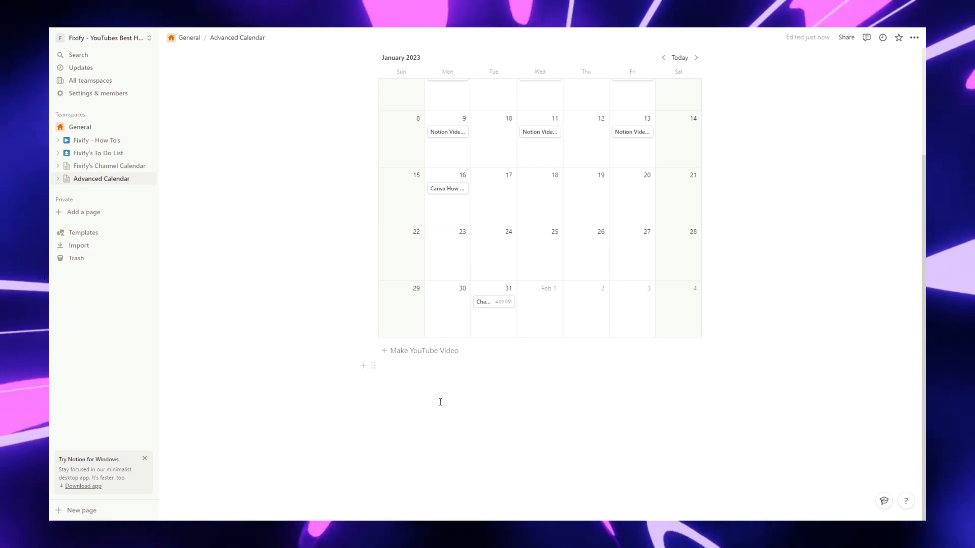
- Generate a YouTube Video Due block with the template button and move it onto January 18 in the calendar
scroll(439, 400, "up", 3)
scroll(457, 437, "down", 3)
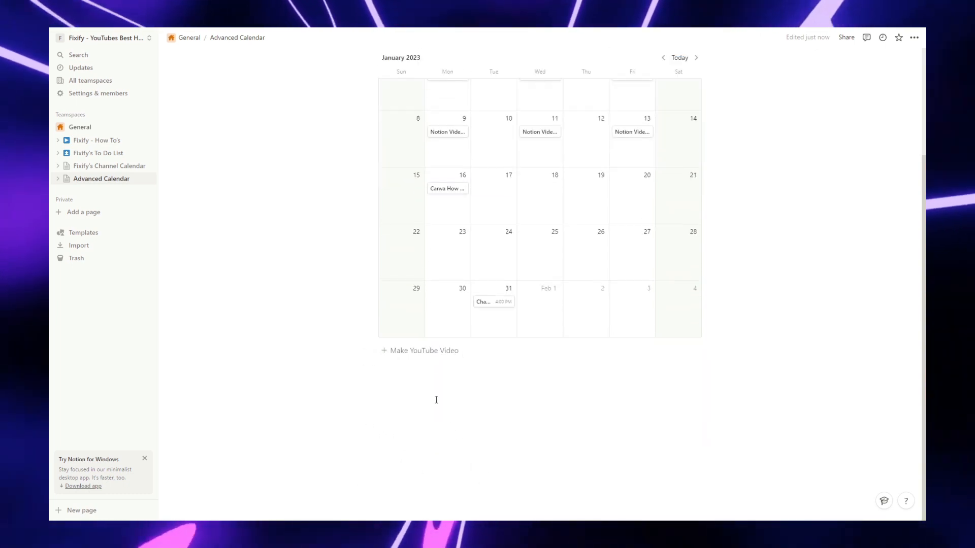
left_click(385, 349)
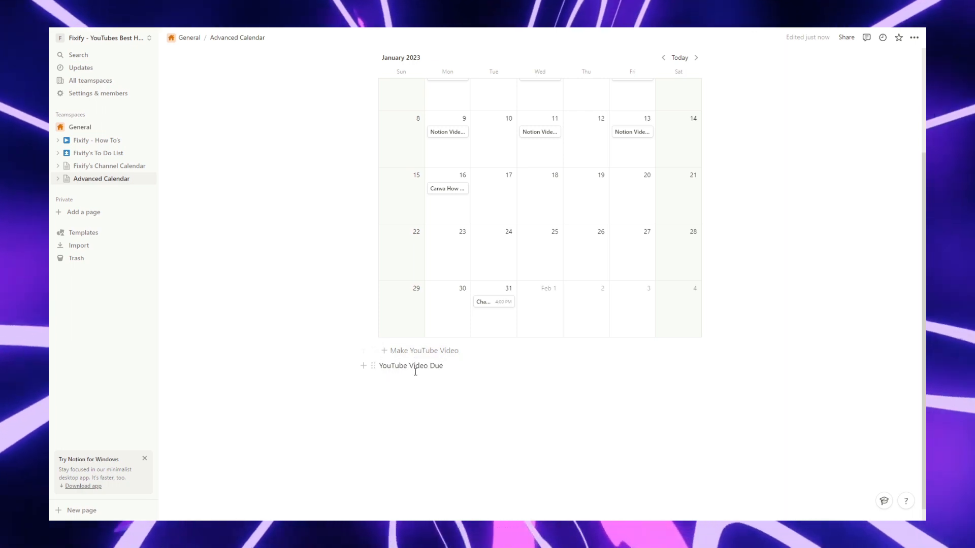
left_click_drag(375, 365, 541, 350)
scroll(518, 355, "down", 3)
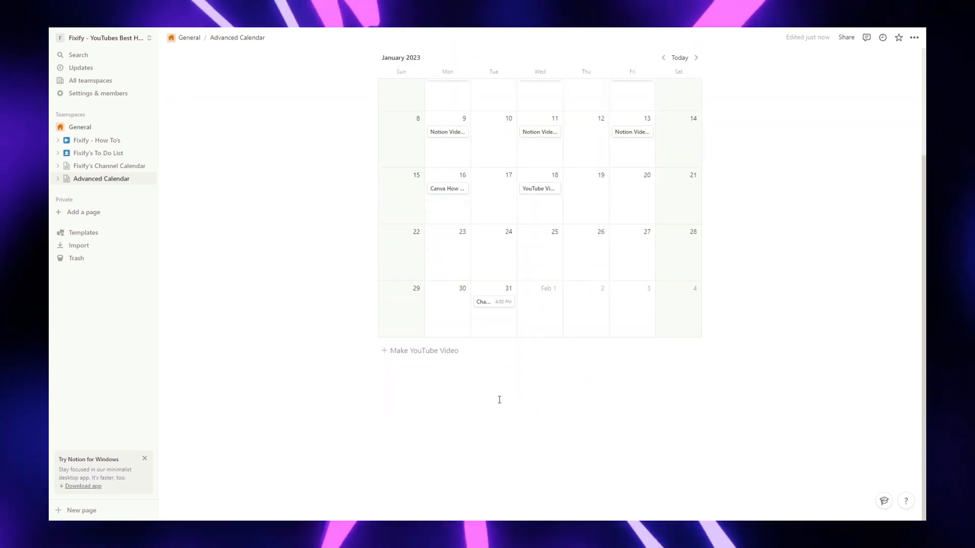
- Generate more YouTube Video Due blocks and move them onto January 20, 23, 25, 27 and 30 in the calendar
left_click(390, 354)
left_click_drag(383, 369, 631, 193)
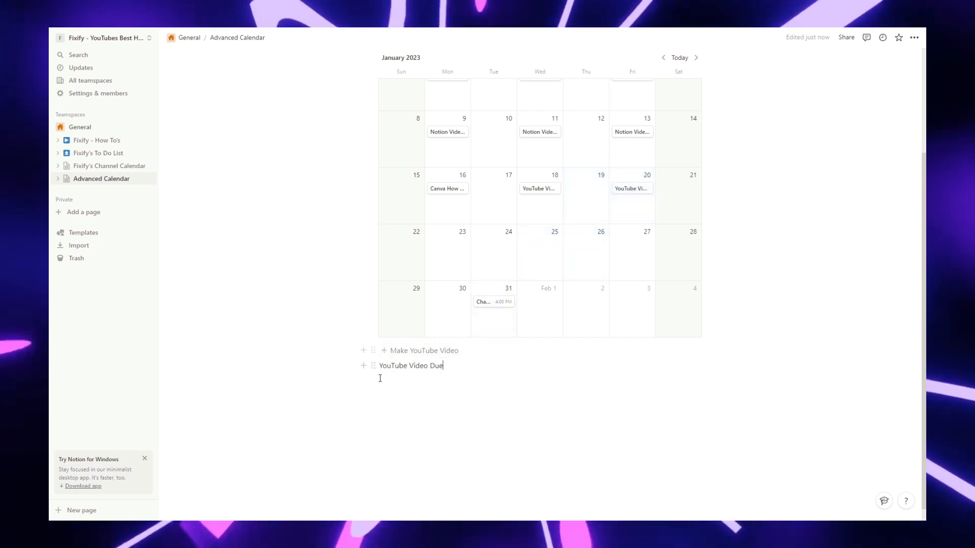
left_click_drag(374, 367, 433, 322)
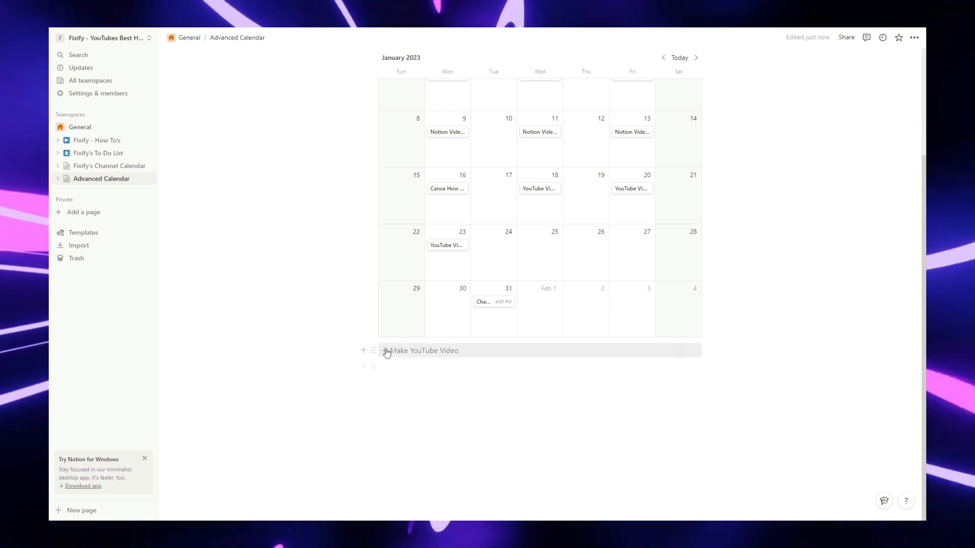
scroll(668, 361, "down", 3)
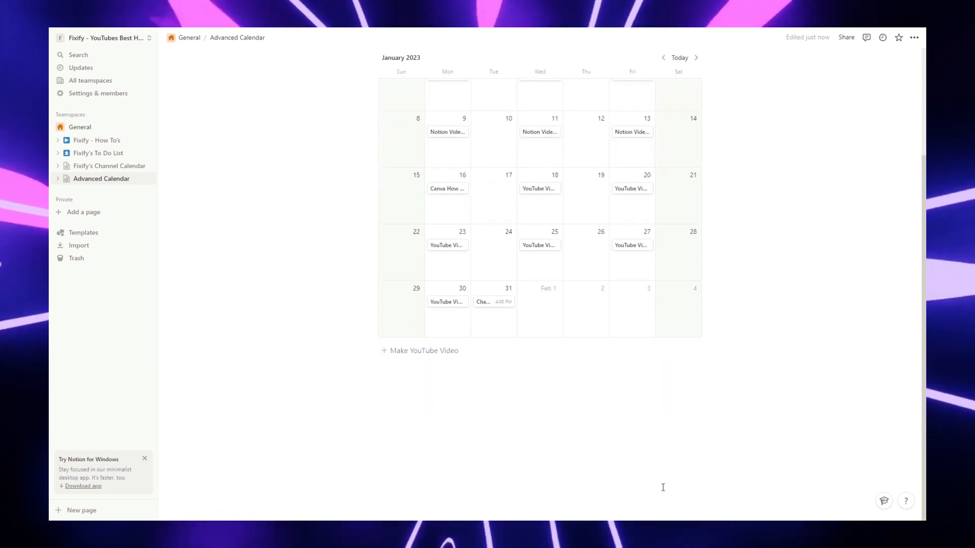
- Show April 2023 in the calendar and place newly generated YouTube Video Due blocks on April 12, April 26 and May 3
scroll(663, 487, "up", 3)
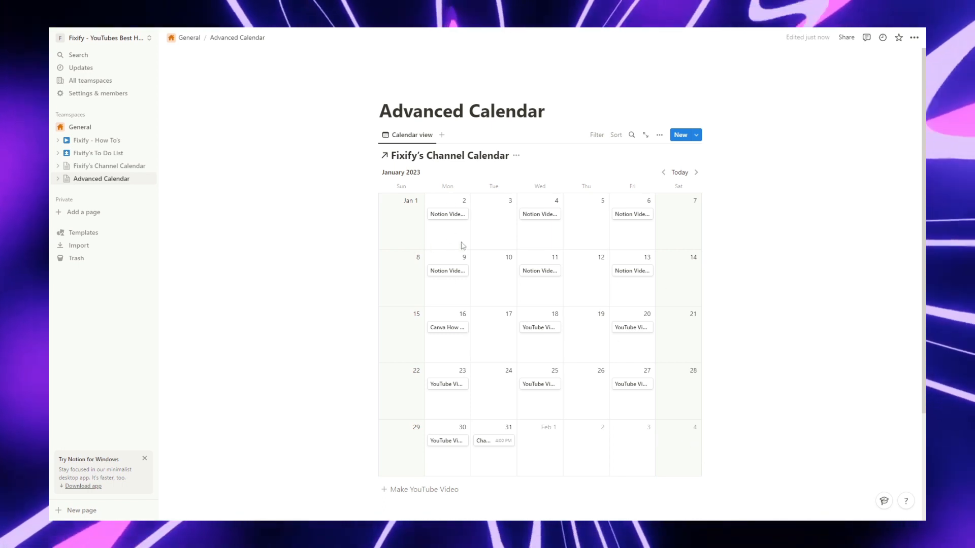
left_click(696, 172)
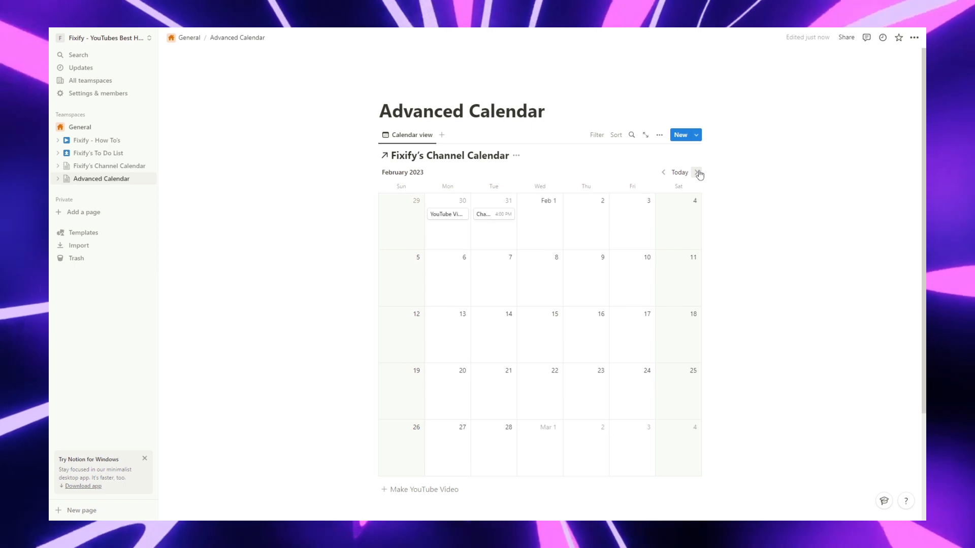
left_click(696, 172)
left_click(696, 172)
scroll(472, 322, "down", 3)
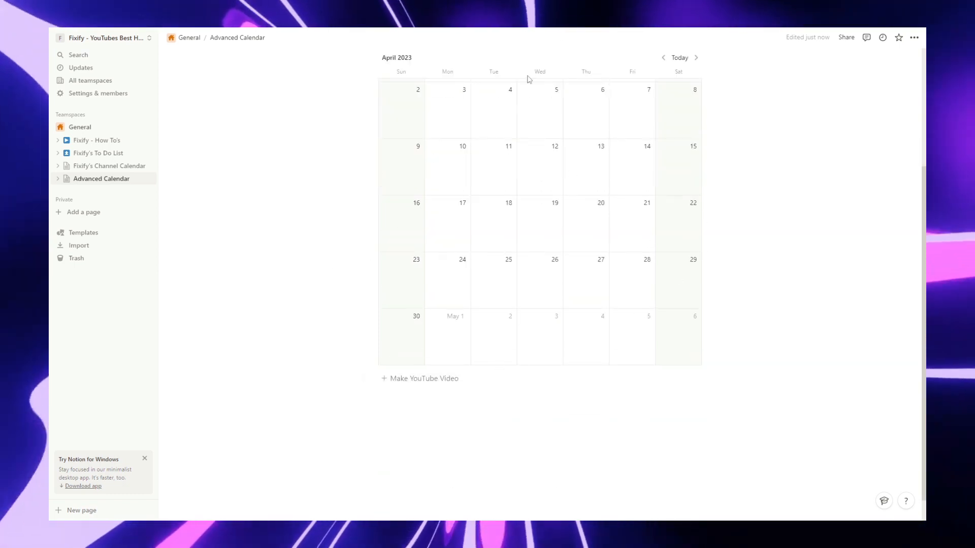
left_click(384, 379)
left_click_drag(374, 394, 538, 162)
left_click(383, 379)
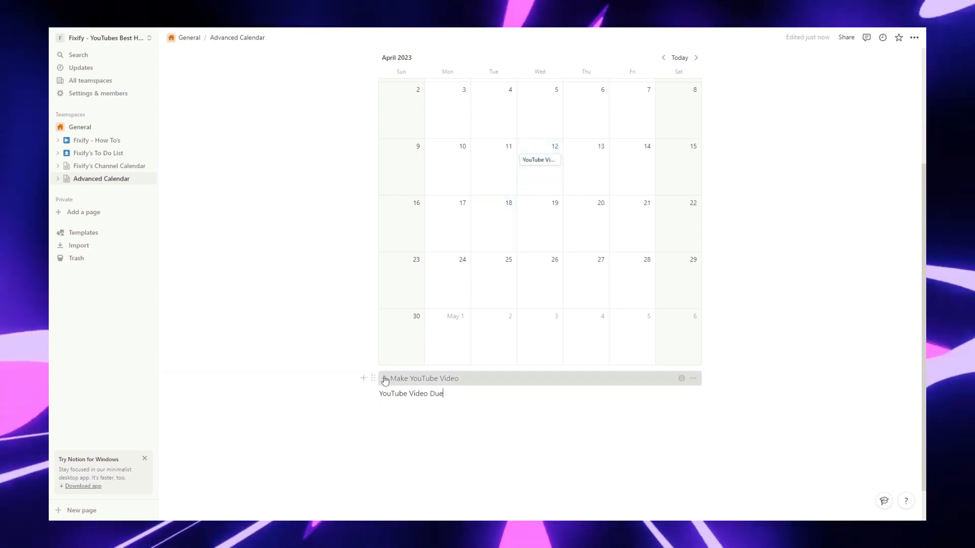
left_click_drag(375, 391, 538, 277)
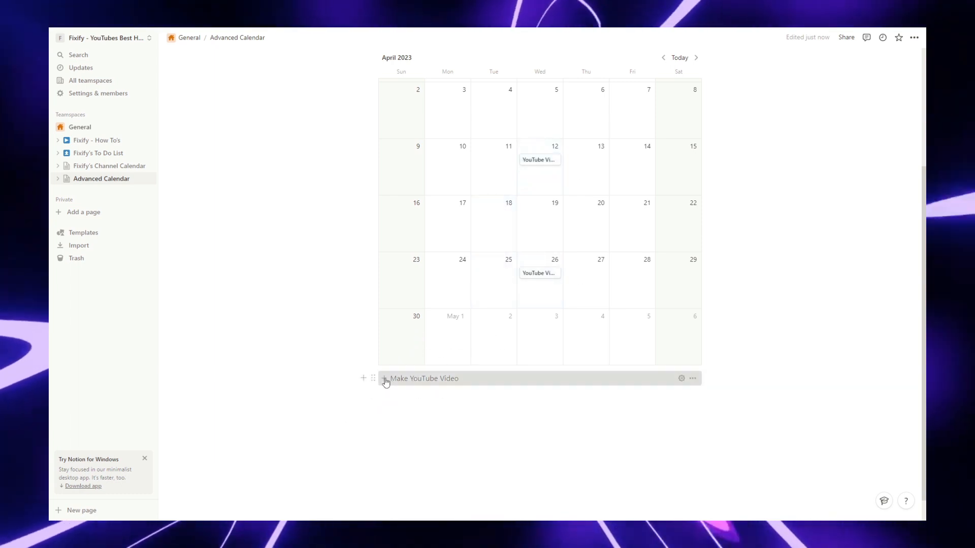
left_click(384, 379)
left_click_drag(375, 391, 562, 327)
scroll(659, 318, "up", 3)
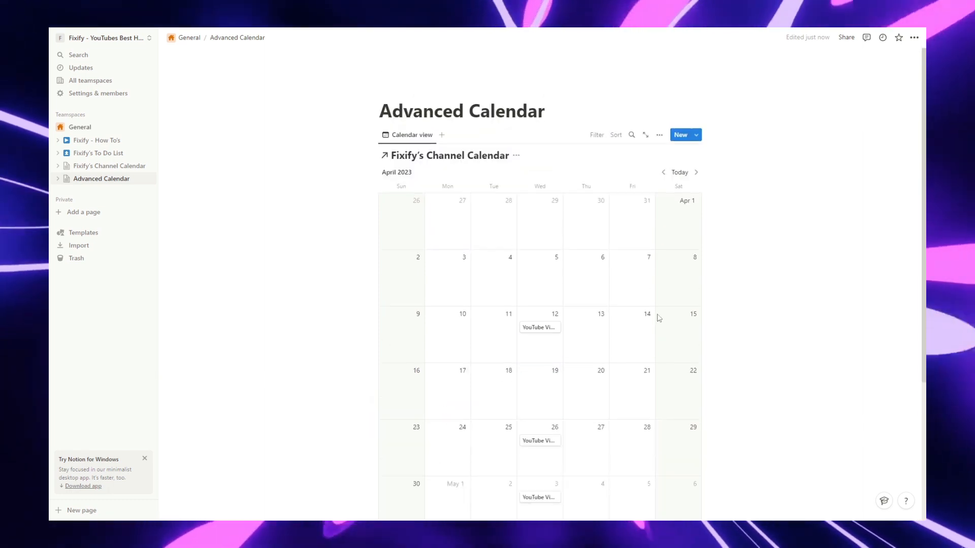
- Reschedule the three YouTube Video Due entries to April 3, 5 and 7, and return the calendar to January 2023
left_click_drag(531, 446, 547, 274)
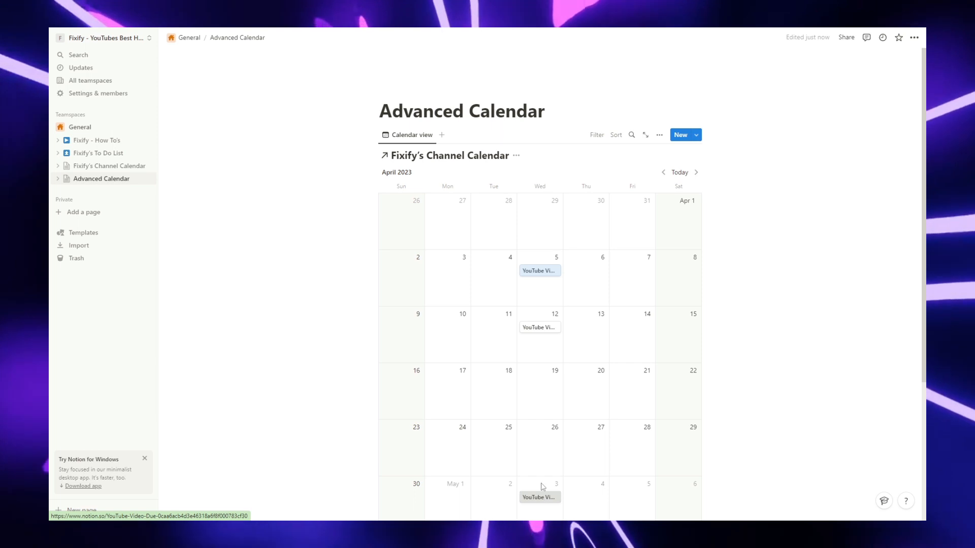
left_click_drag(541, 496, 453, 267)
left_click_drag(542, 321, 630, 260)
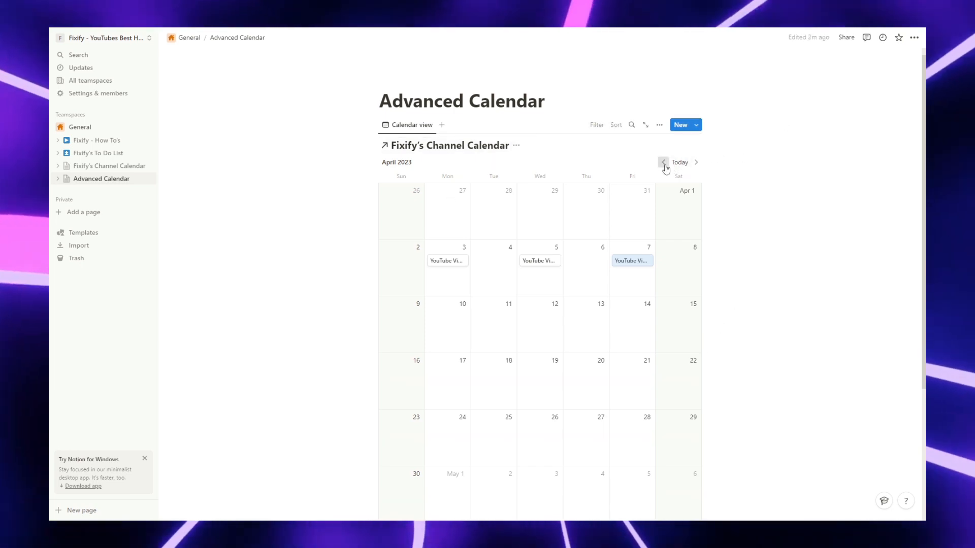
left_click(664, 164)
left_click(664, 163)
left_click(664, 164)
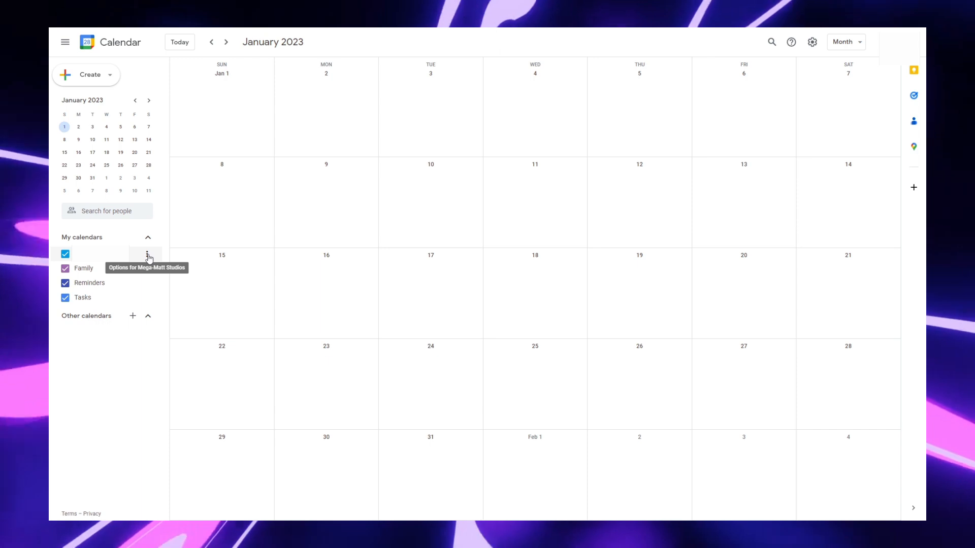
- Switch to Google Calendar, make the Fixify calendar available to the public in its sharing settings, and copy its public URL
left_click(147, 255)
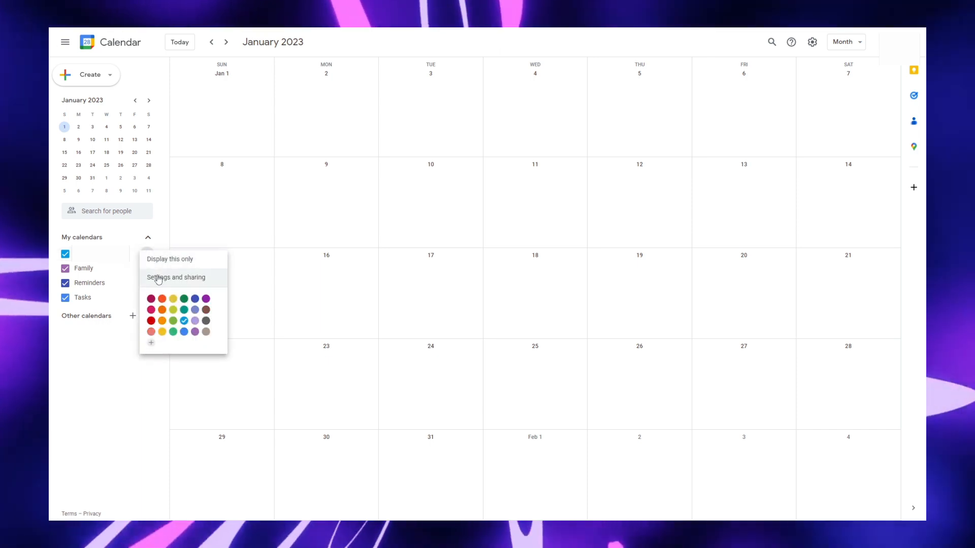
left_click(179, 278)
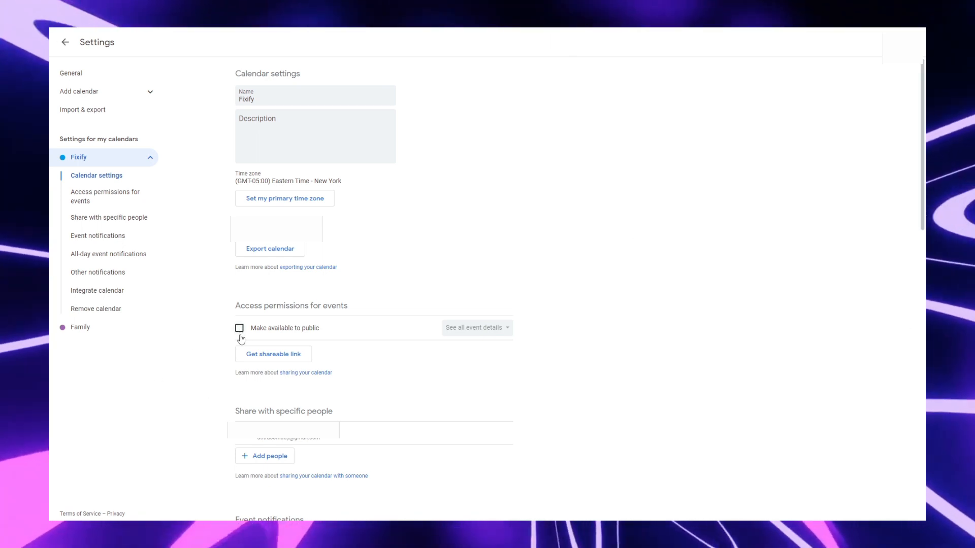
left_click(240, 329)
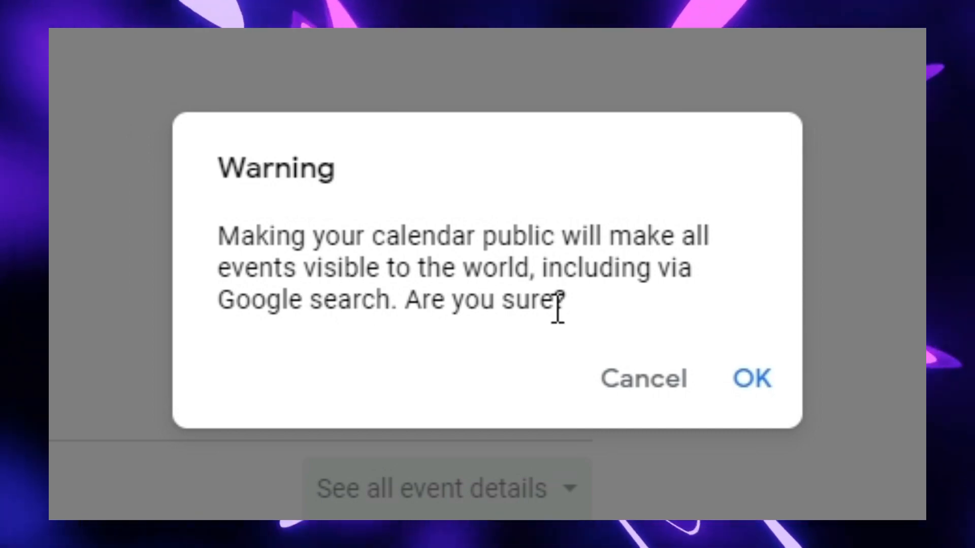
left_click(743, 389)
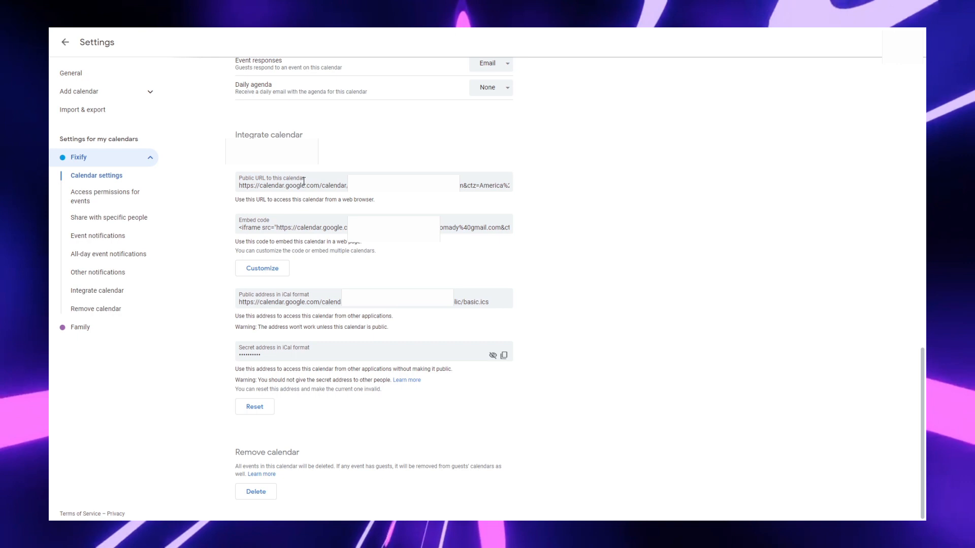
left_click(284, 183)
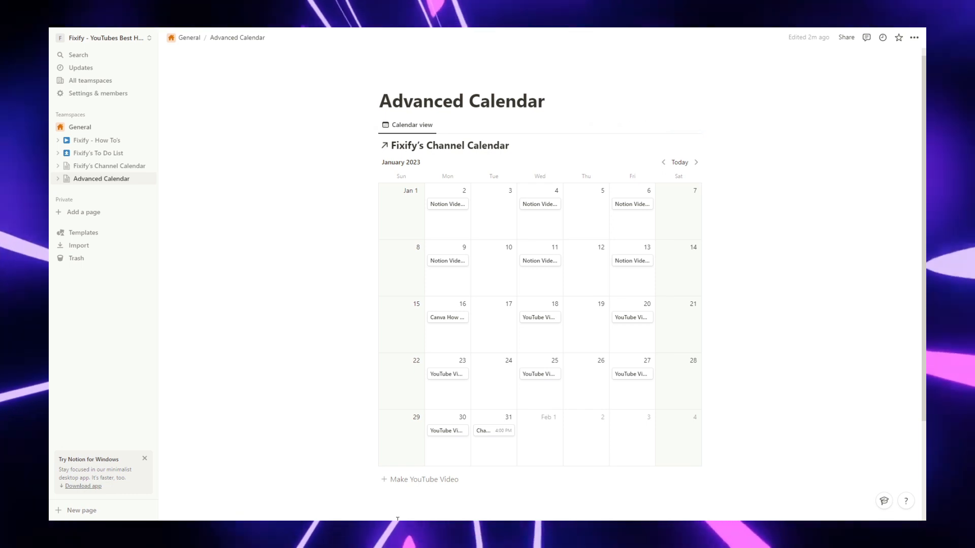
- Switch back to Notion and embed the copied Google Calendar link below the Make YouTube Video button on the Advanced Calendar page
scroll(412, 361, "down", 3)
left_click(400, 380)
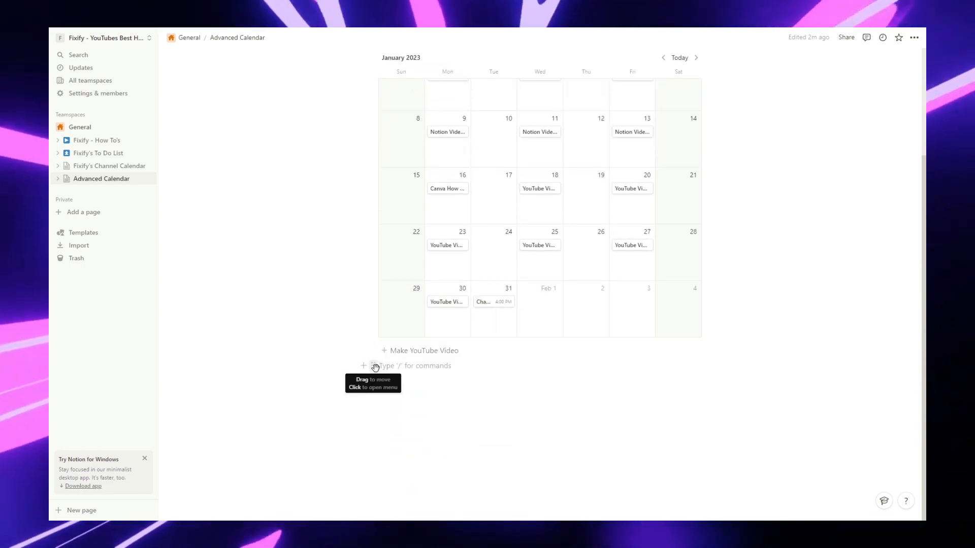
type("/")
left_click(389, 365)
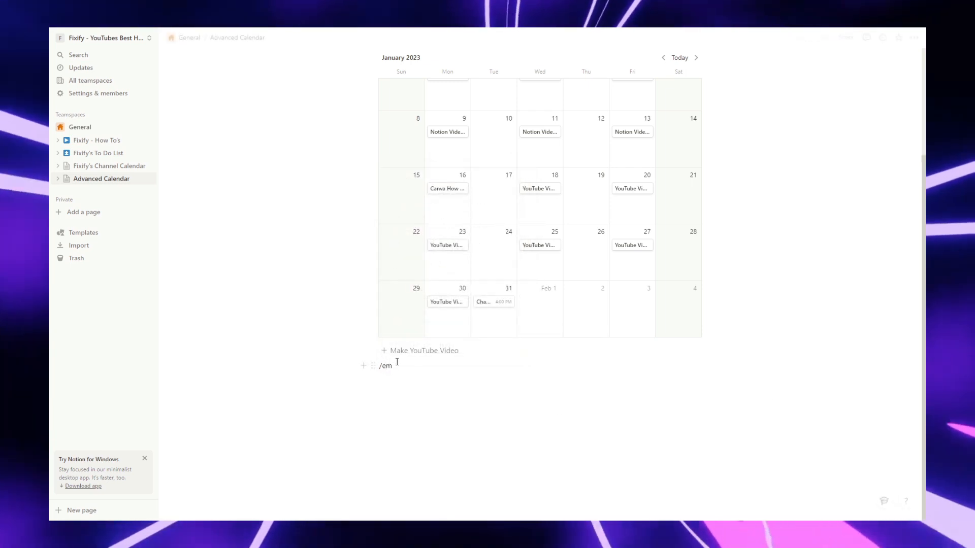
key("Return")
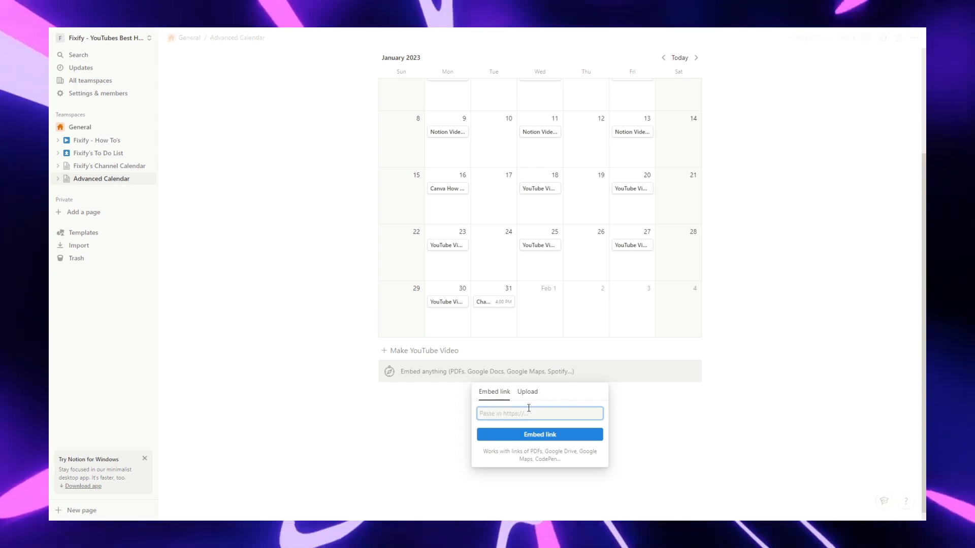
key("ctrl+v")
left_click(535, 435)
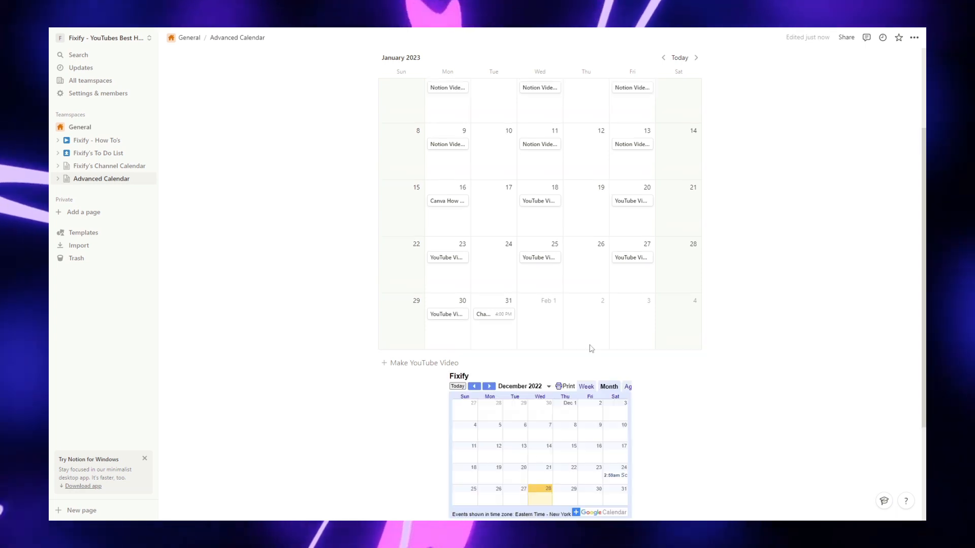
- Widen the embedded Google calendar to match the channel calendar, show January 2023 in it, and make it taller
scroll(522, 348, "down", 3)
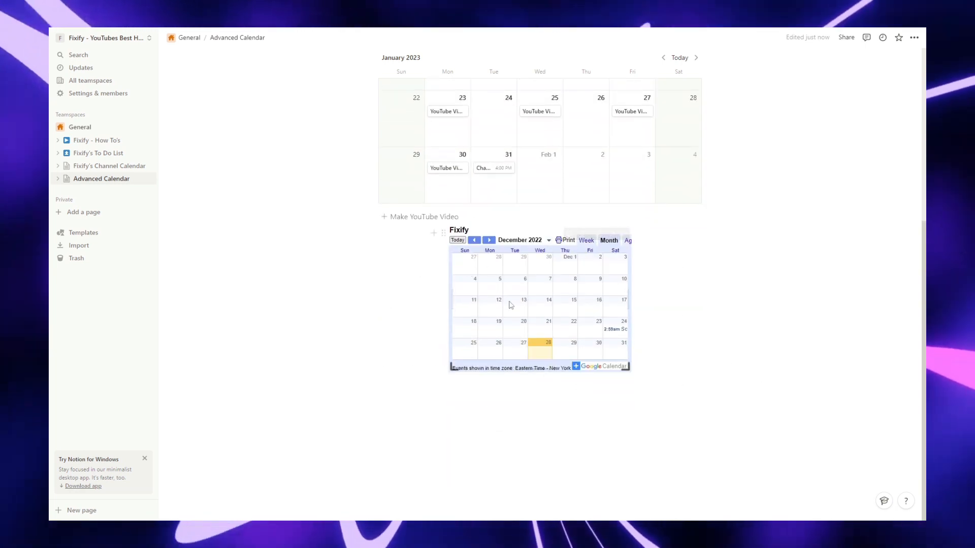
left_click_drag(628, 296, 705, 294)
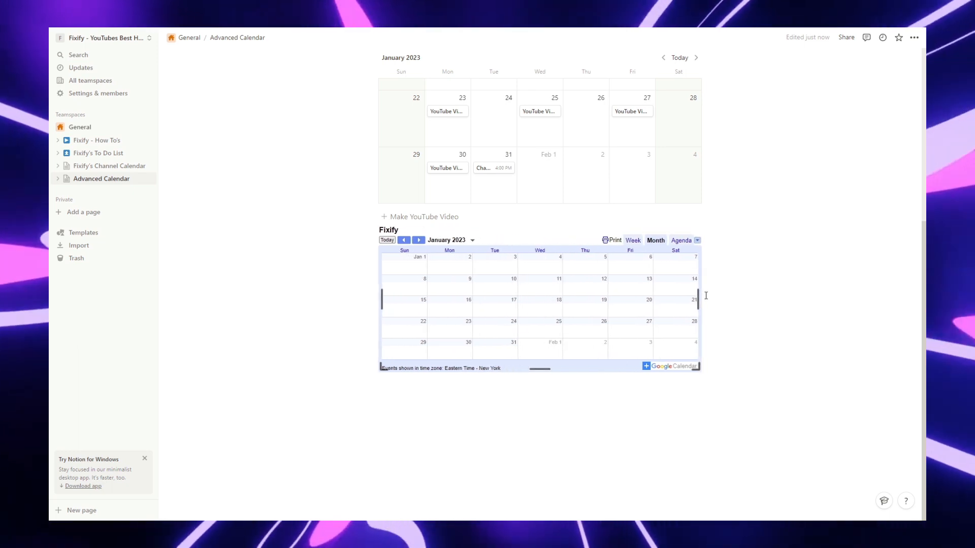
left_click_drag(540, 368, 539, 419)
scroll(634, 368, "down", 1)
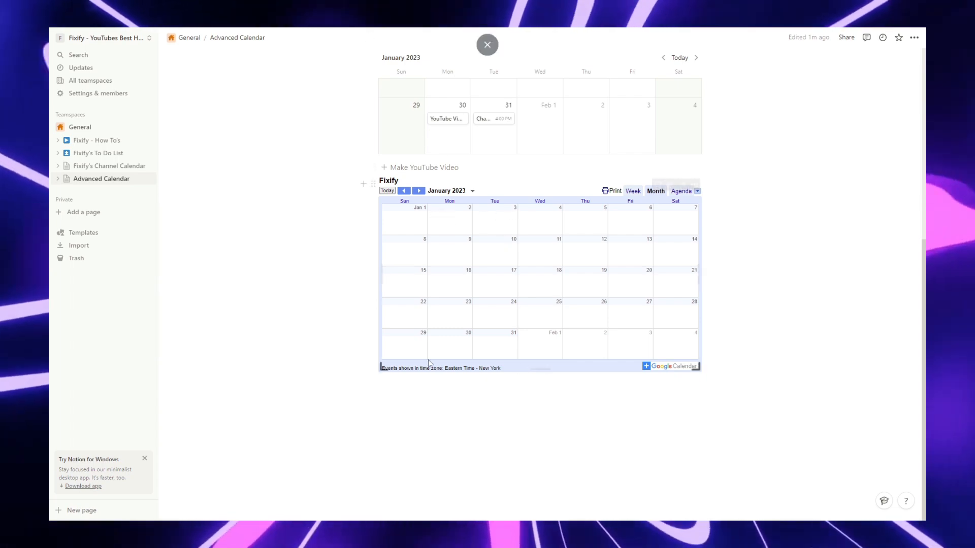
- Review the Advanced Calendar page, comparing the channel calendar's January entries with the embedded Google calendar below it
scroll(832, 393, "up", 5)
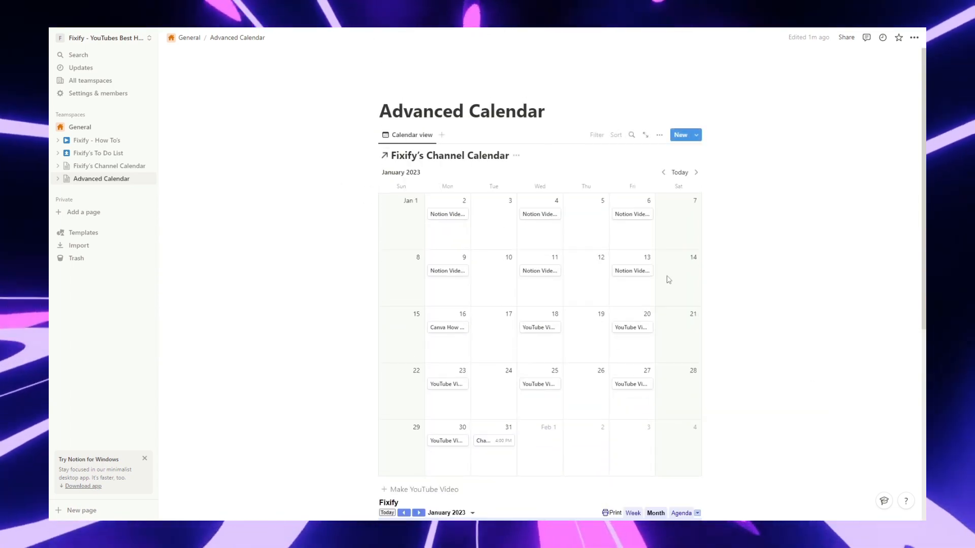
scroll(478, 238, "down", 3)
scroll(457, 422, "down", 3)
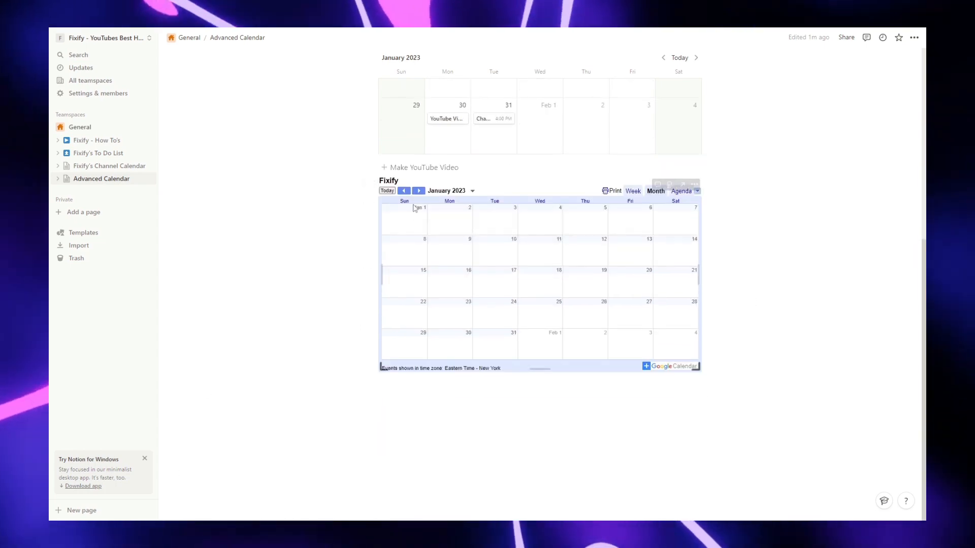
scroll(553, 261, "up", 4)
scroll(663, 199, "up", 3)
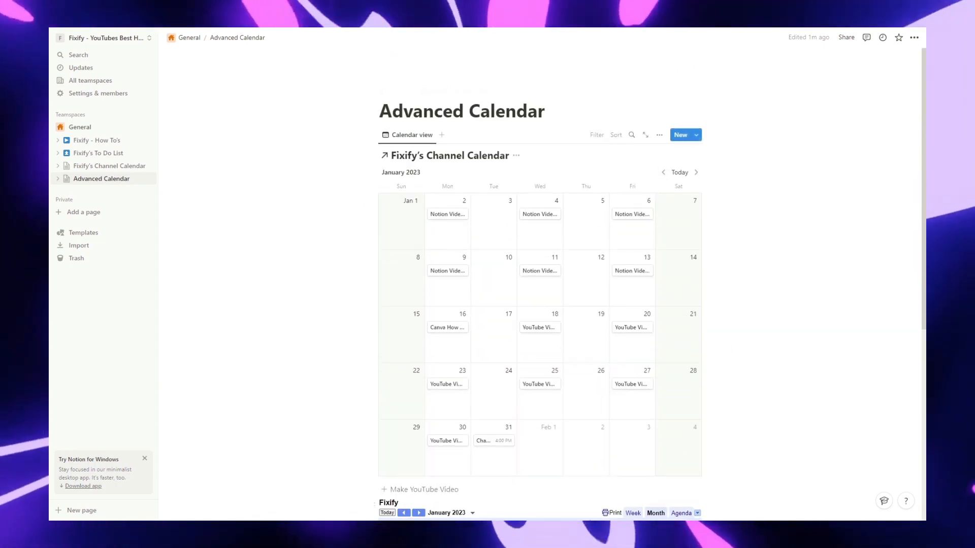
scroll(380, 313, "down", 6)
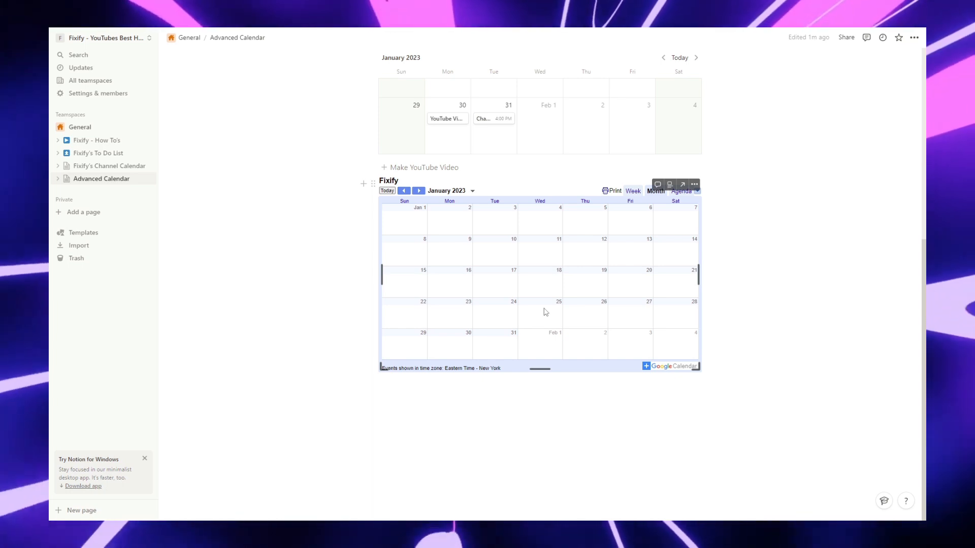
scroll(771, 261, "up", 6)
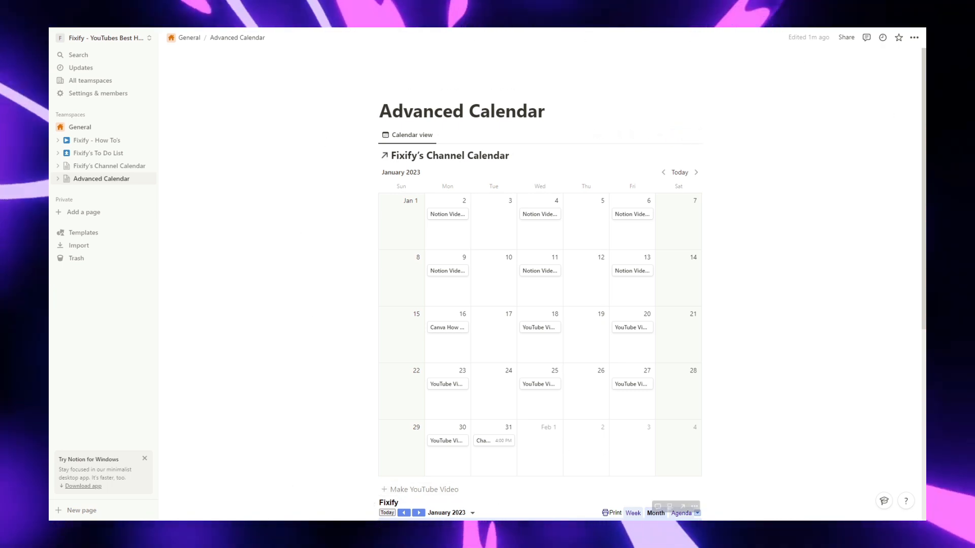
scroll(772, 433, "down", 6)
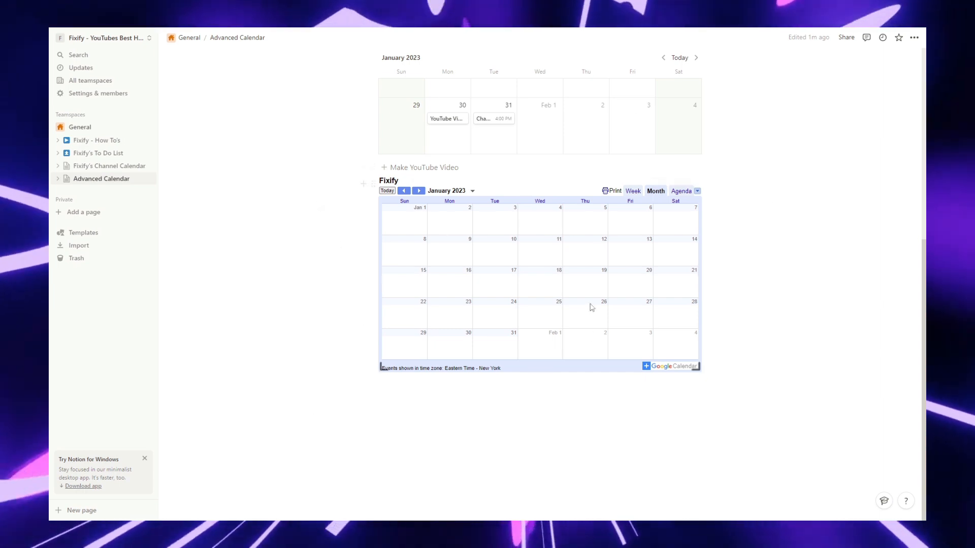
scroll(592, 309, "up", 6)
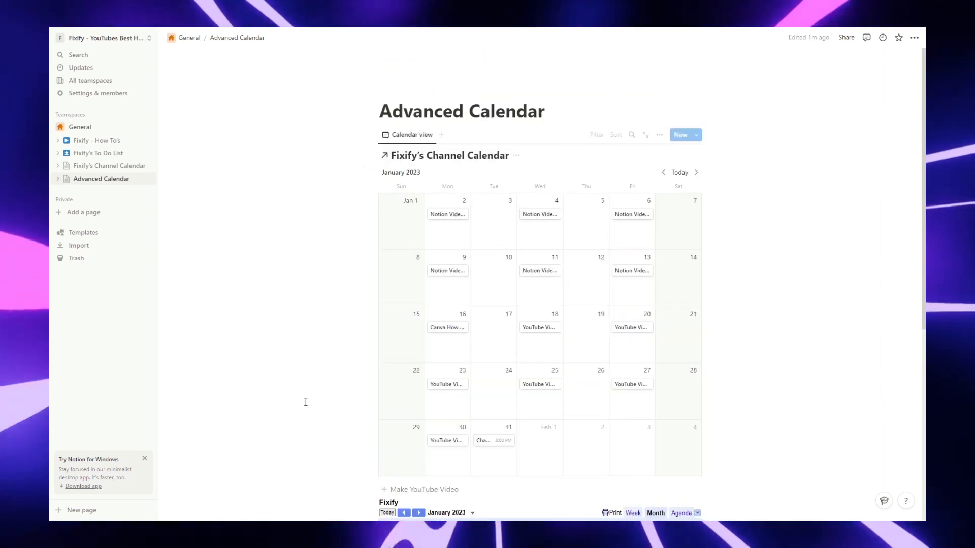